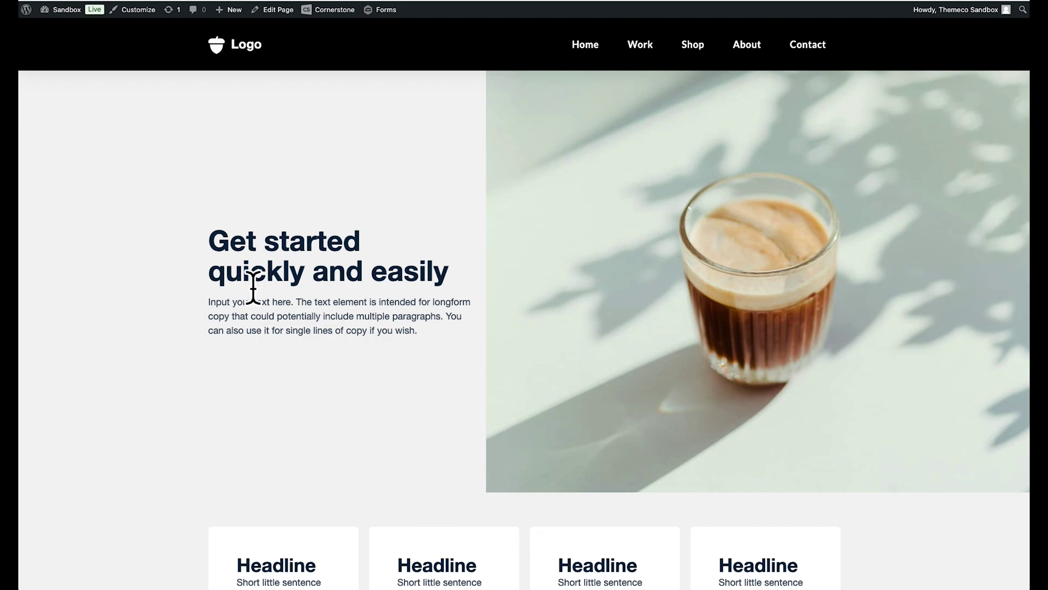
# Step: Review the Home page's existing hero heading, paragraph and cards by highlighting and scrolling through them
pyautogui.moveTo(209, 236); pyautogui.dragTo(314, 336)
pyautogui.click(314, 333)
pyautogui.scroll(-3, 305, 335)
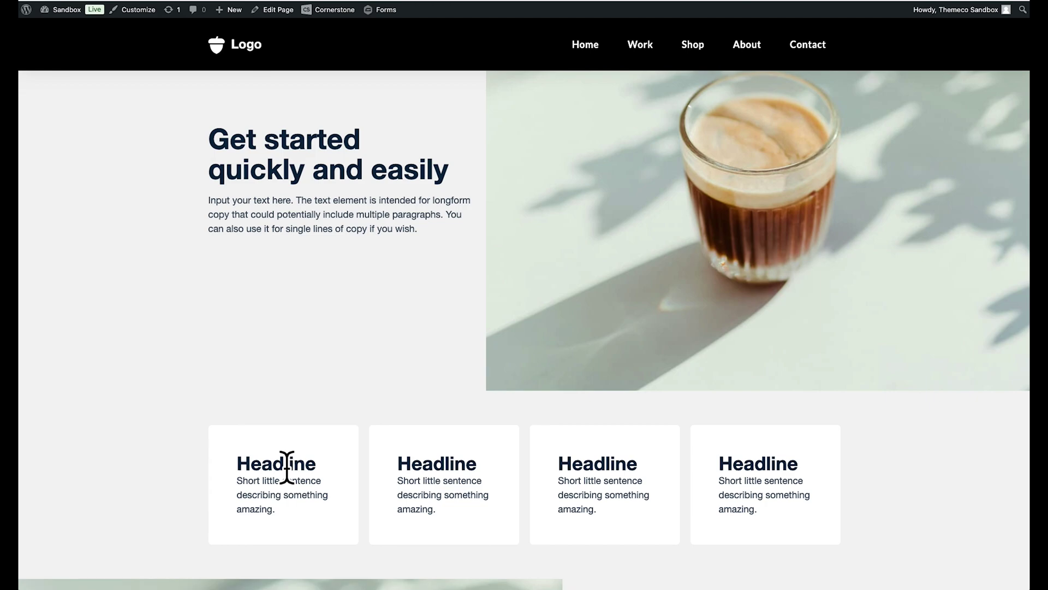
pyautogui.moveTo(686, 492); pyautogui.dragTo(203, 424)
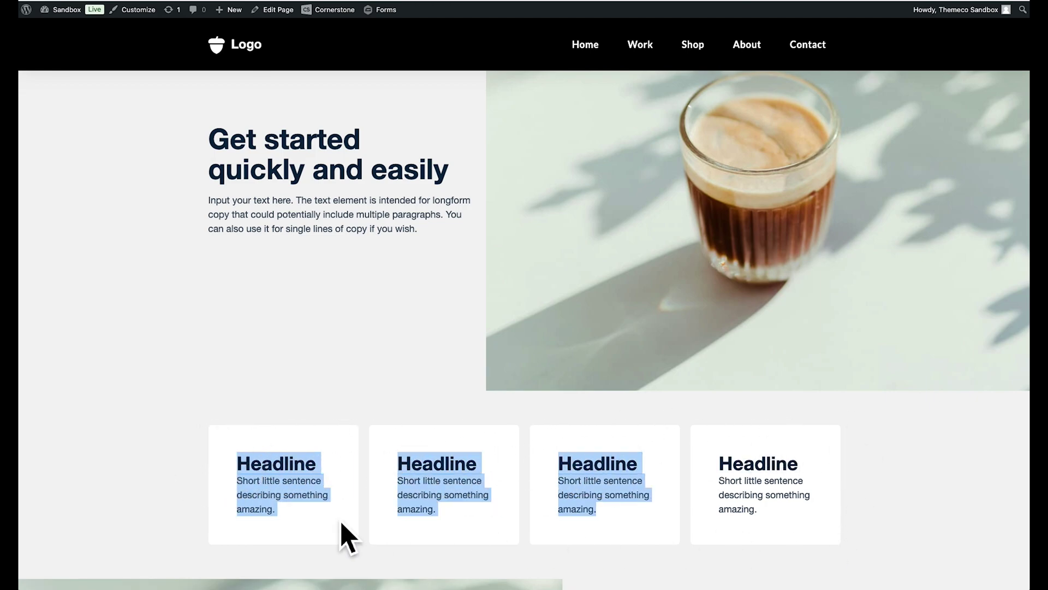
pyautogui.moveTo(213, 144); pyautogui.dragTo(229, 188)
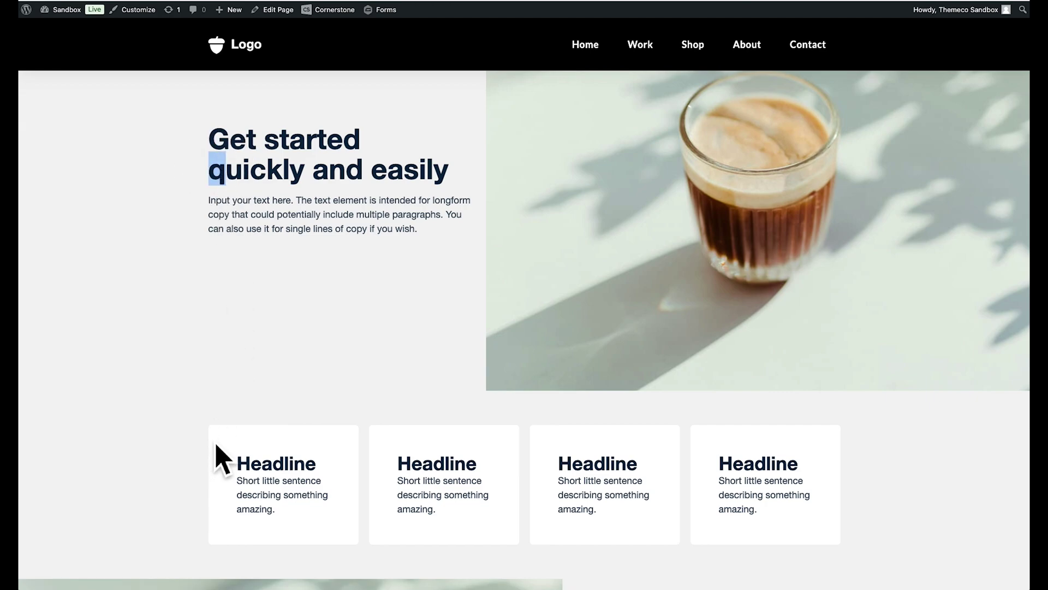
pyautogui.click(153, 430)
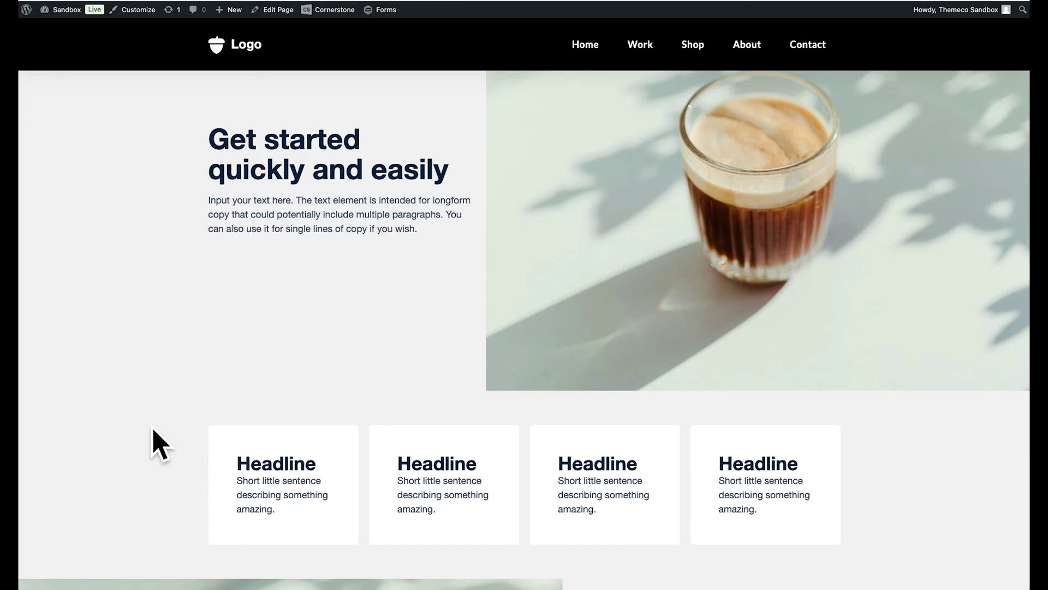
pyautogui.scroll(-8, 153, 440)
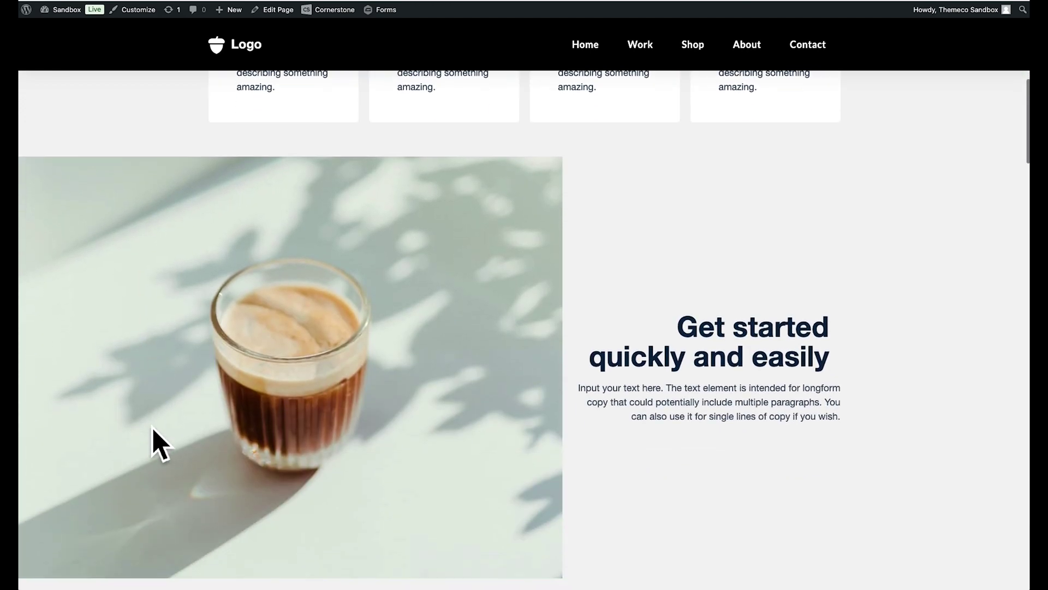
pyautogui.moveTo(835, 317); pyautogui.dragTo(817, 462)
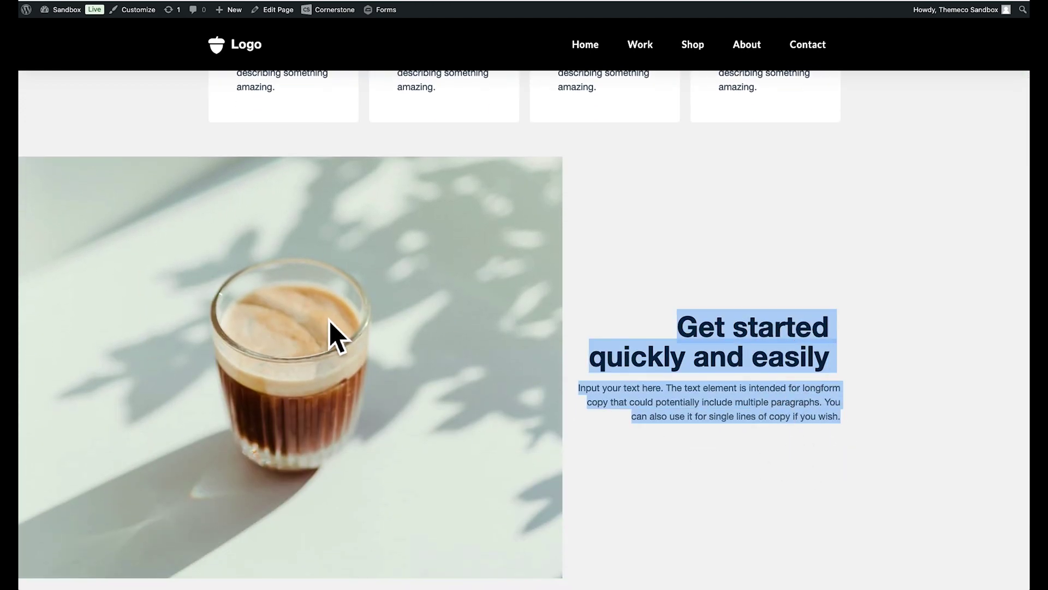
pyautogui.click(649, 275)
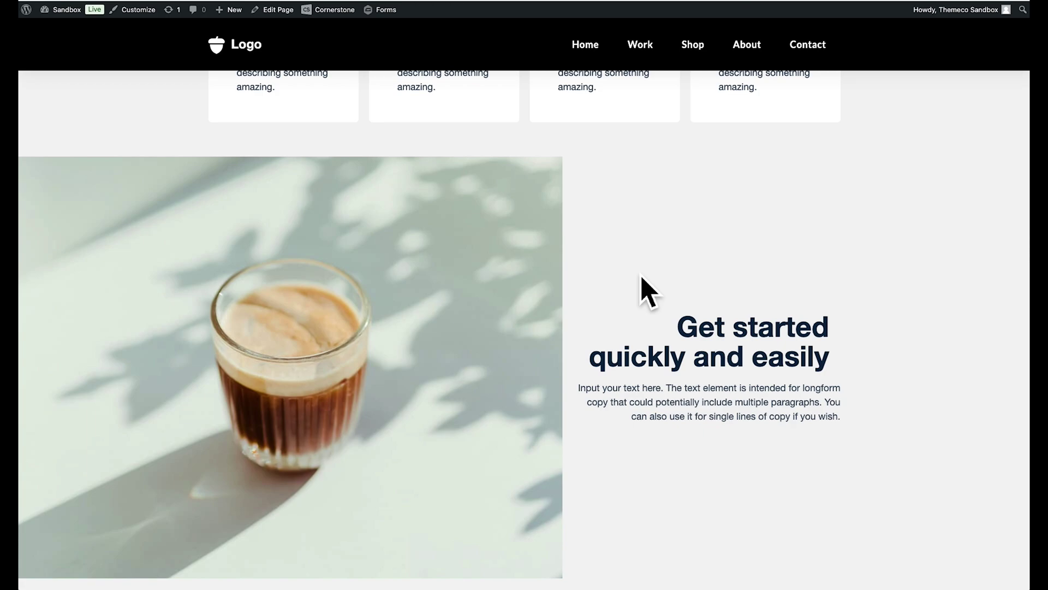
pyautogui.scroll(-1, 642, 277)
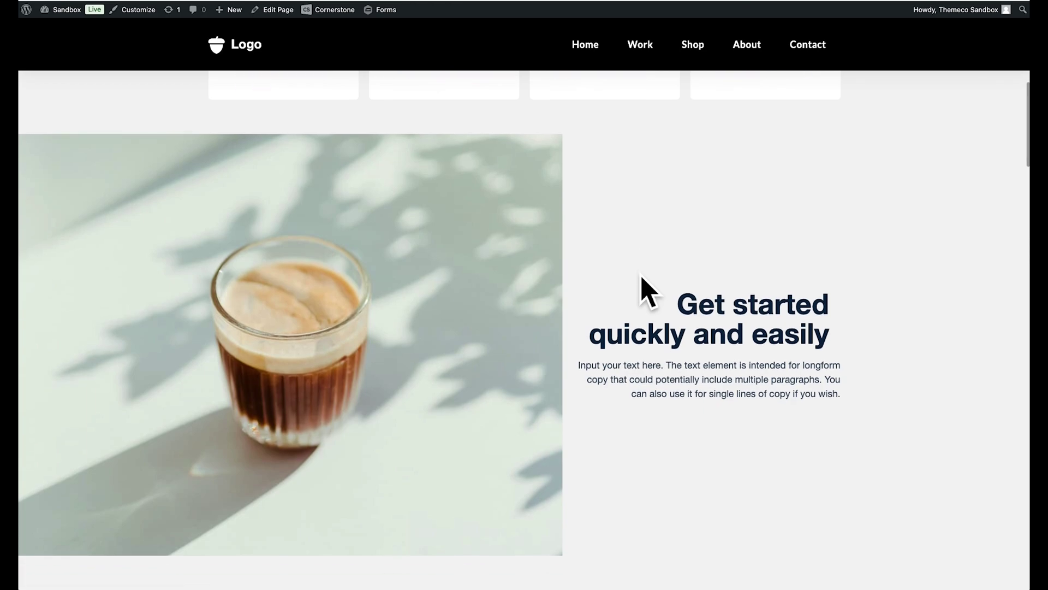
pyautogui.scroll(-10, 642, 277)
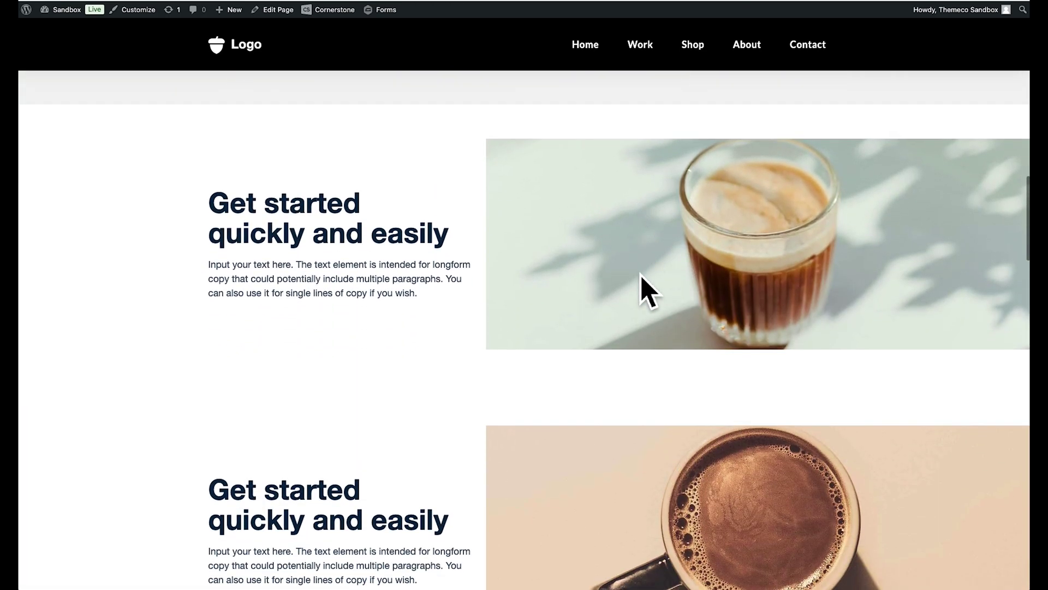
pyautogui.moveTo(202, 189); pyautogui.dragTo(602, 297)
pyautogui.click(540, 320)
pyautogui.scroll(-1, 474, 245)
pyautogui.scroll(-5, 451, 234)
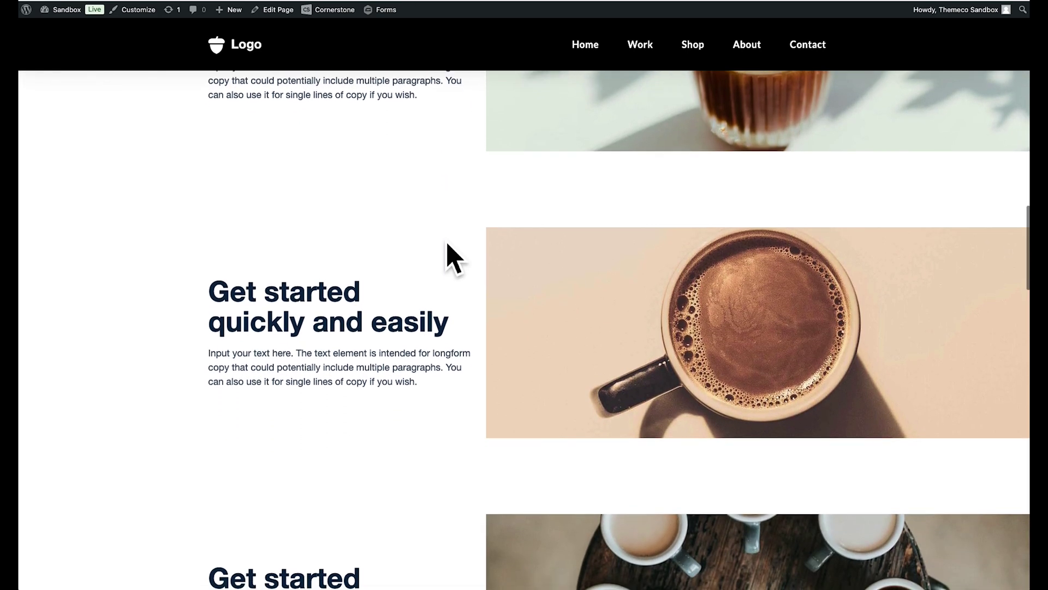
pyautogui.scroll(-8, 449, 247)
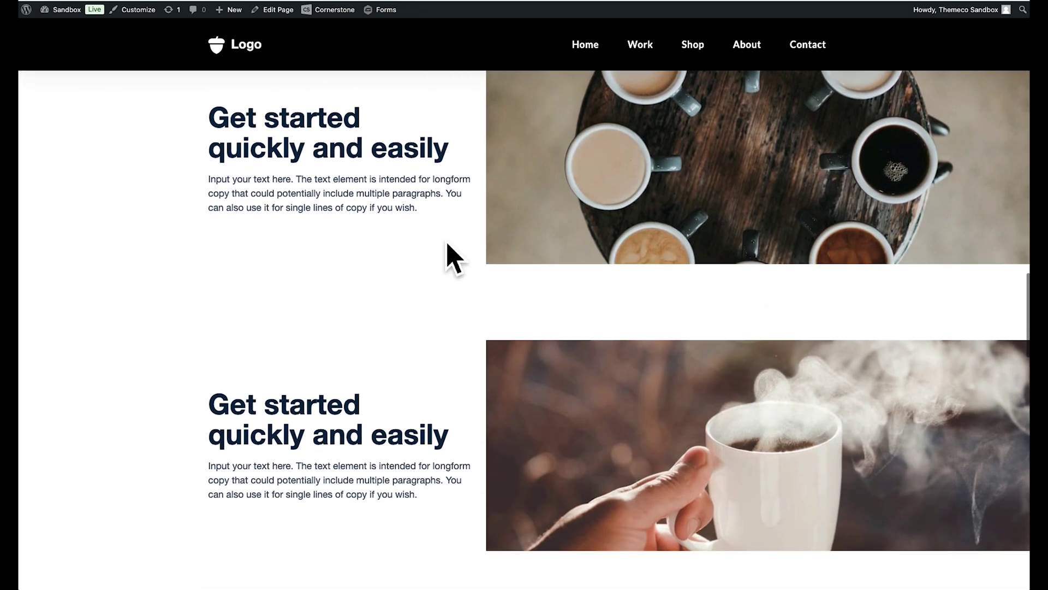
pyautogui.scroll(-6, 453, 257)
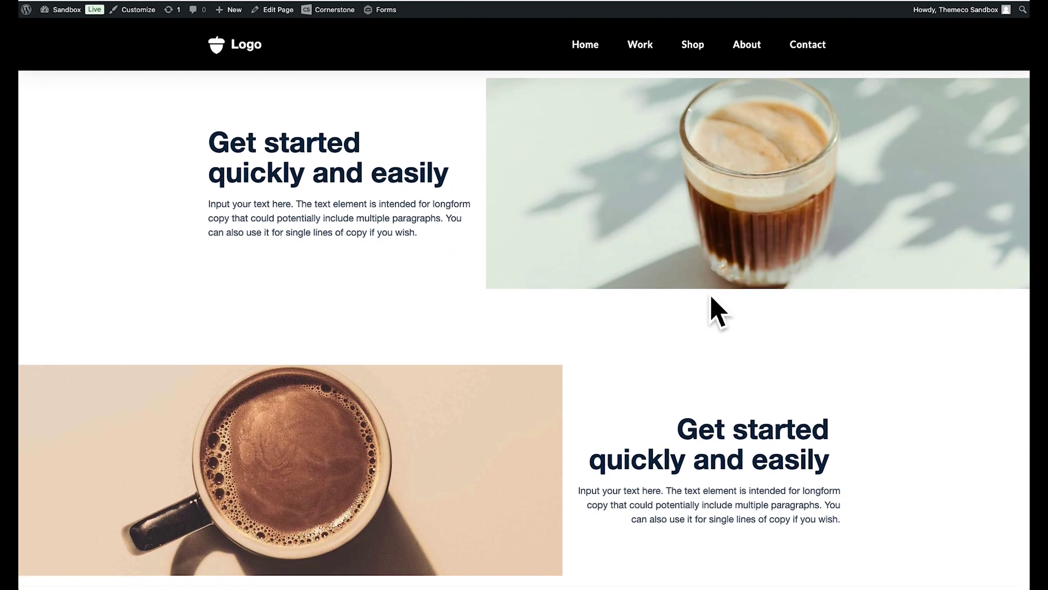
pyautogui.scroll(-2, 703, 218)
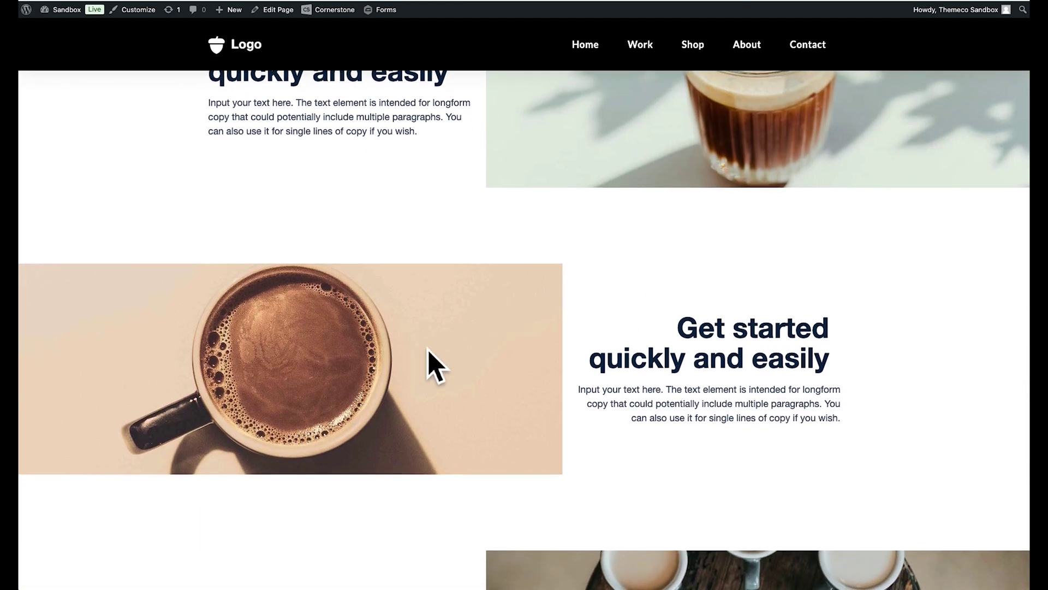
pyautogui.scroll(-5, 428, 363)
pyautogui.scroll(-2, 698, 403)
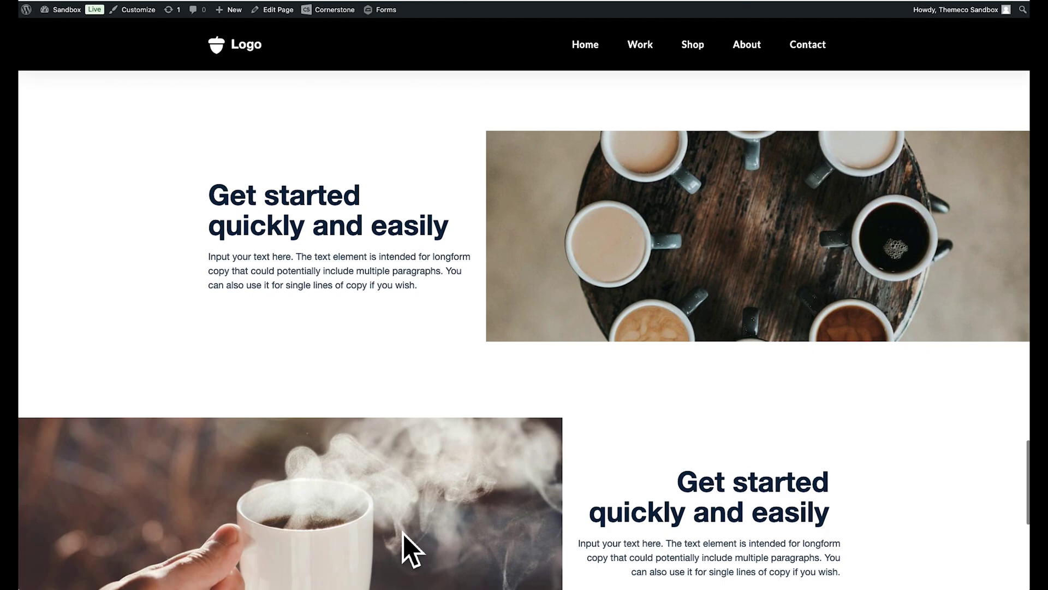
pyautogui.scroll(-1, 475, 351)
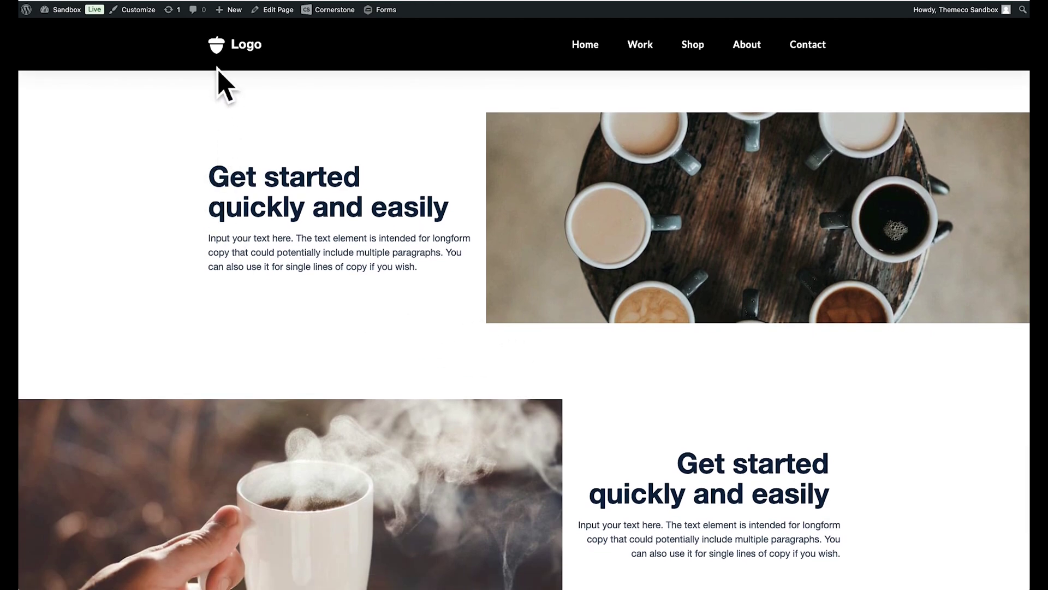
pyautogui.scroll(6, 627, 327)
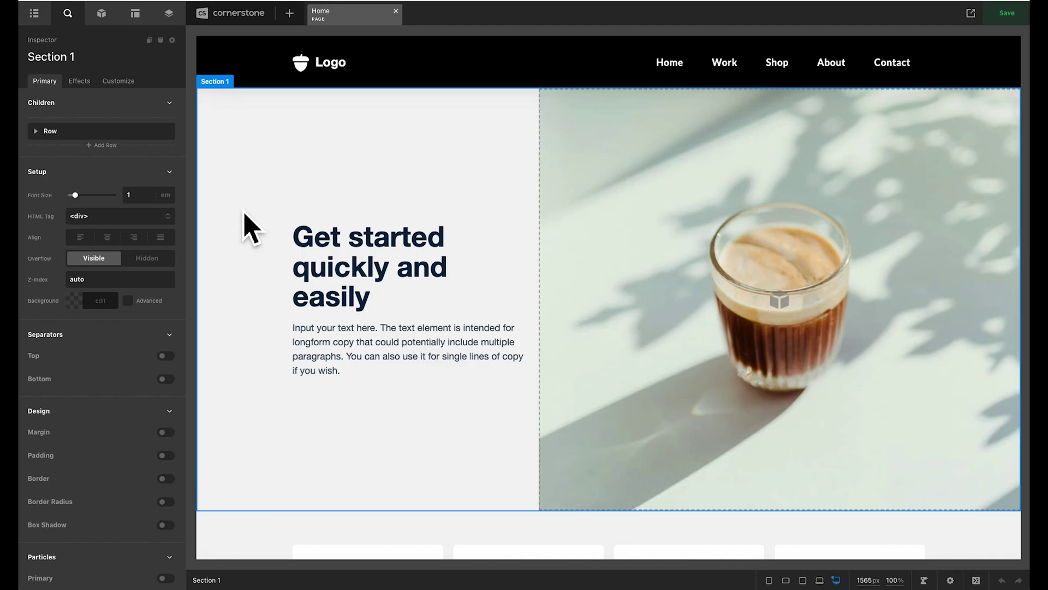
# Step: From the Outline panel, insert a blank section above the coffee hero section
pyautogui.click(34, 15)
pyautogui.click(109, 100)
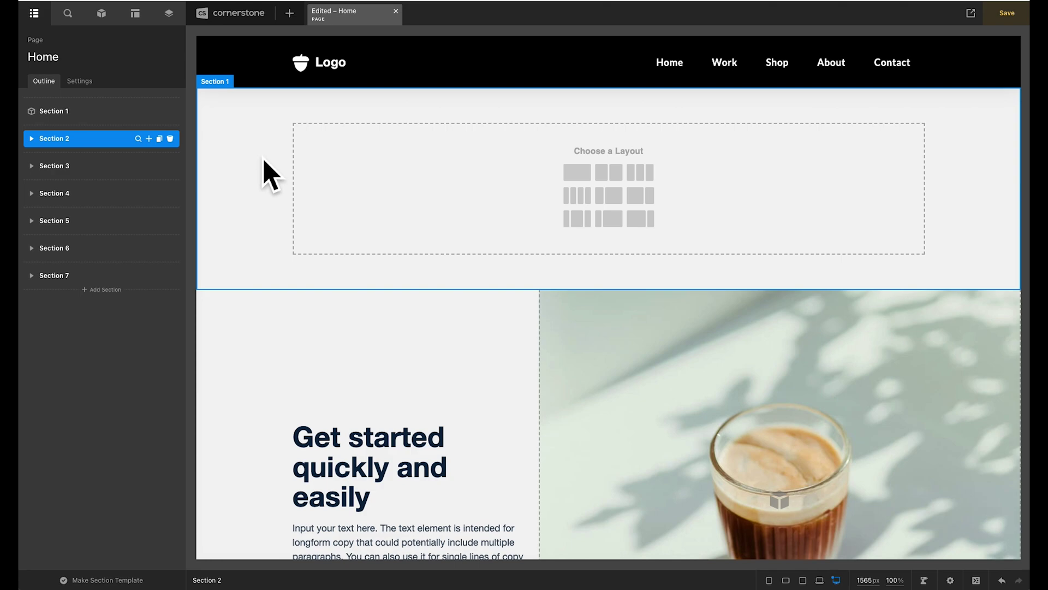
pyautogui.scroll(-3, 267, 170)
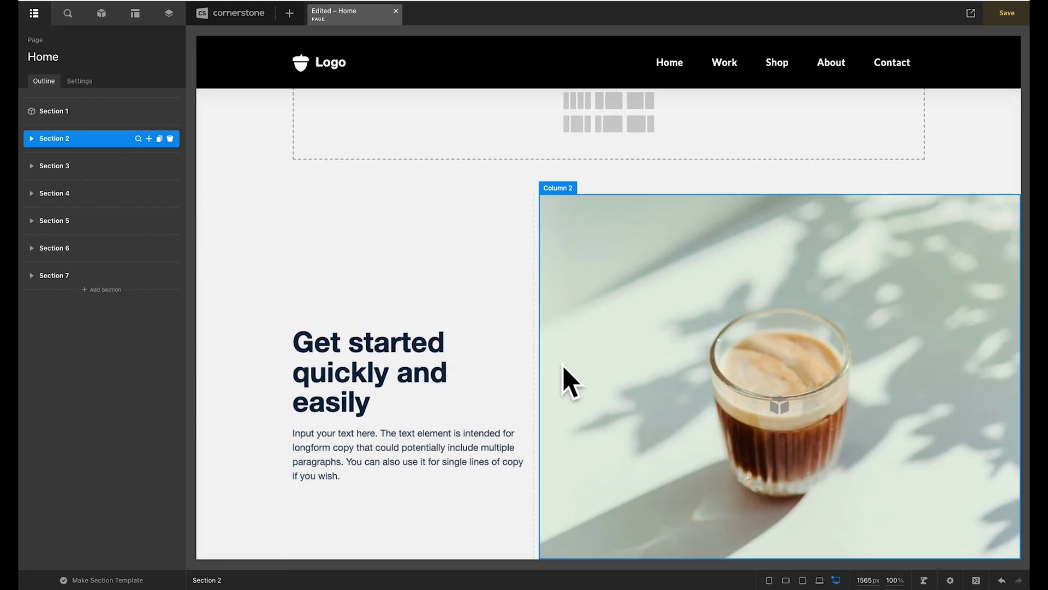
pyautogui.scroll(-4, 568, 382)
pyautogui.scroll(6, 468, 305)
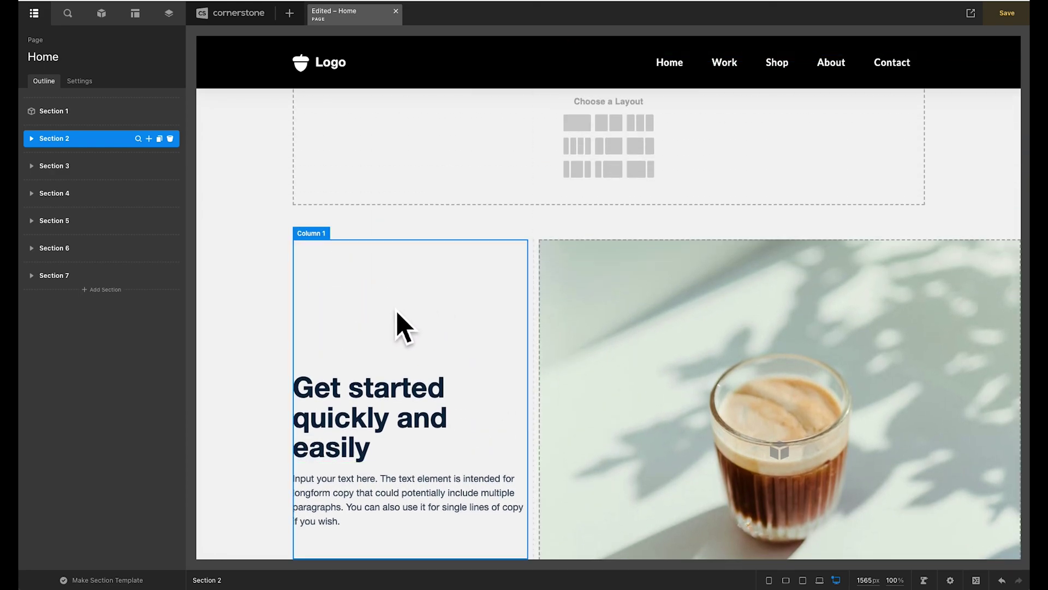
# Step: Give the new top section the two-column row layout
pyautogui.scroll(2, 682, 328)
pyautogui.click(627, 207)
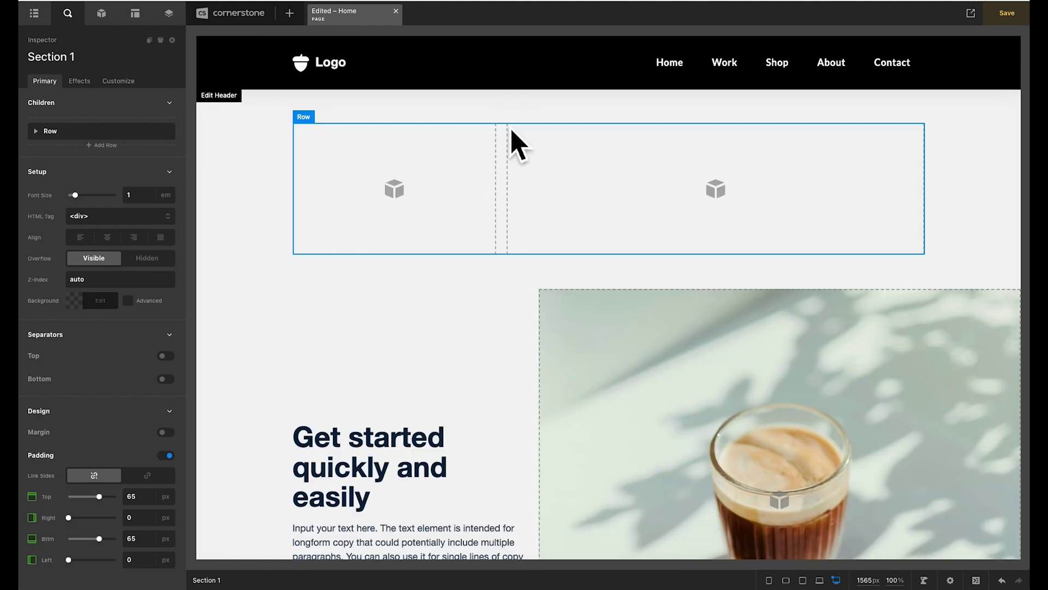
pyautogui.click(514, 142)
pyautogui.scroll(-5, 176, 369)
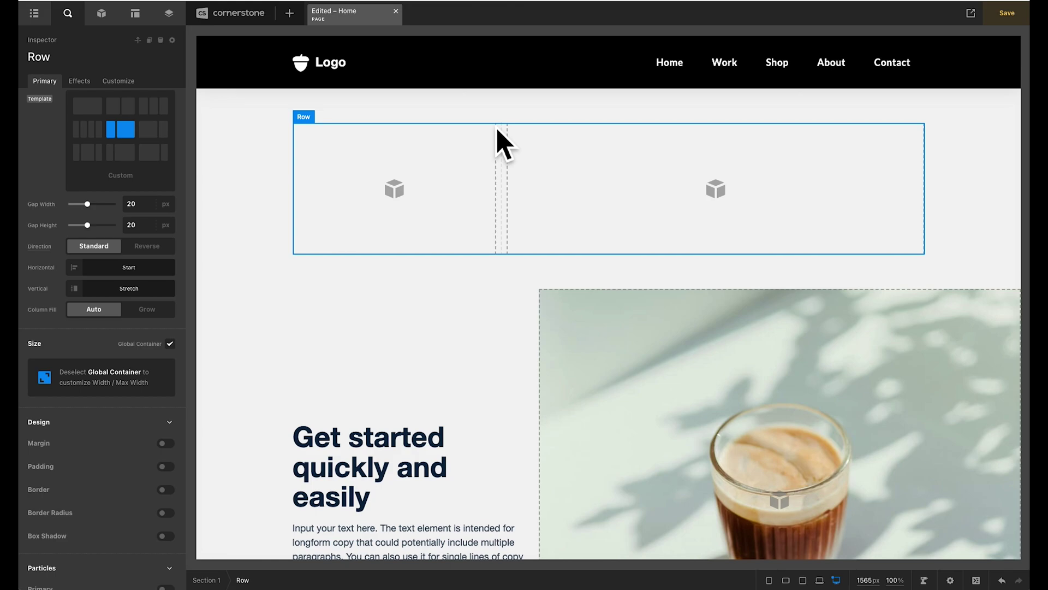
# Step: Delete the original coffee hero (Section 2) and reselect the new empty row
pyautogui.click(273, 306)
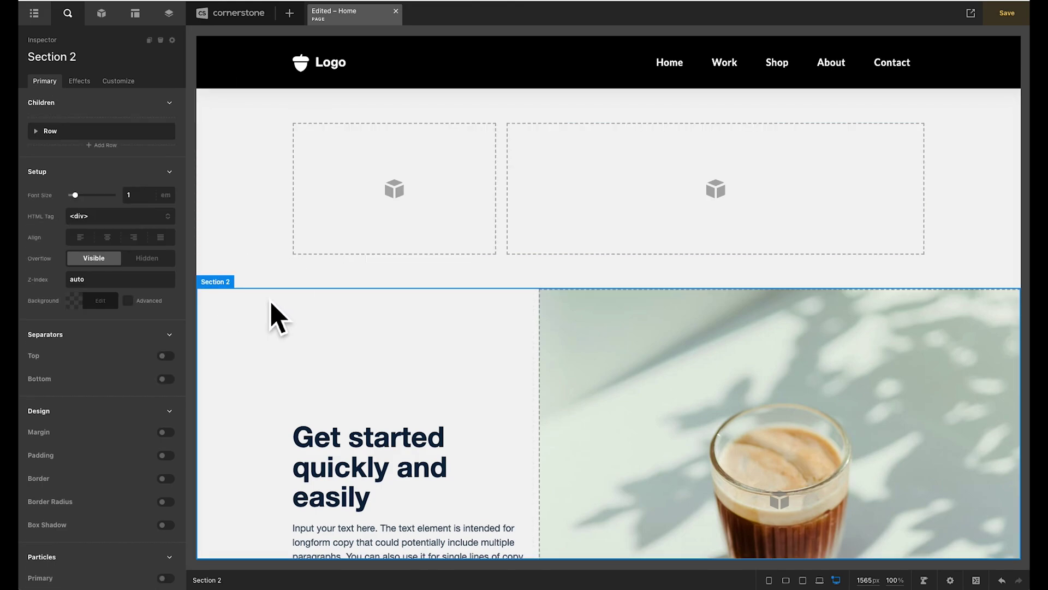
pyautogui.press('Delete')
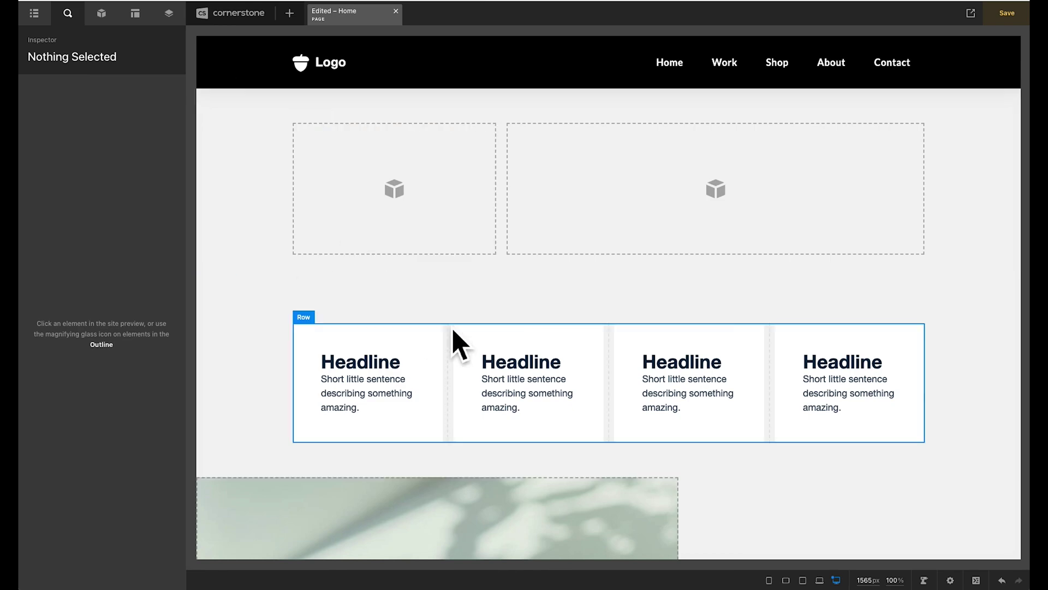
pyautogui.click(512, 240)
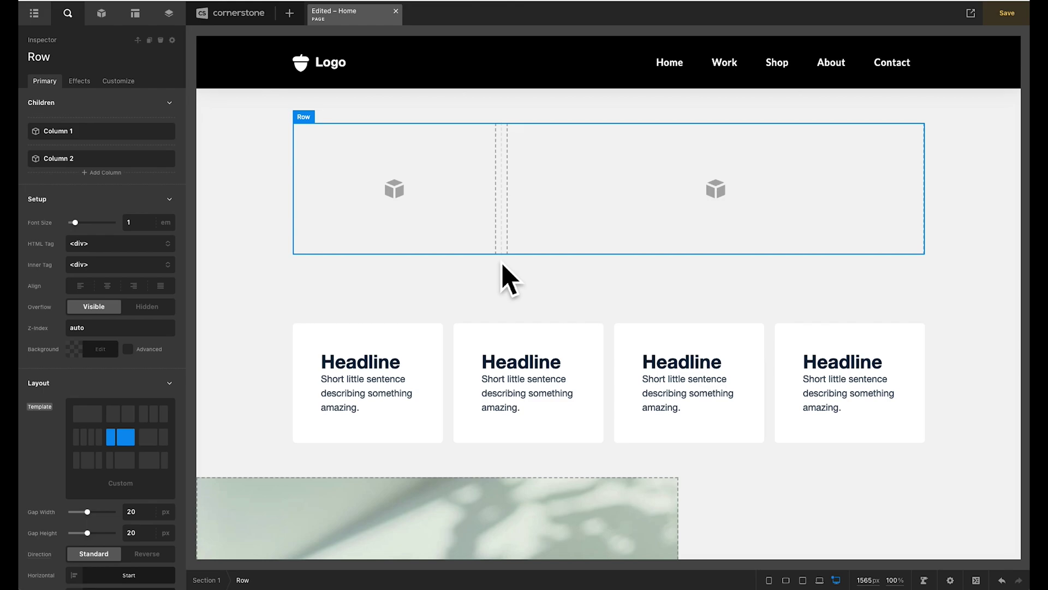
pyautogui.click(174, 21)
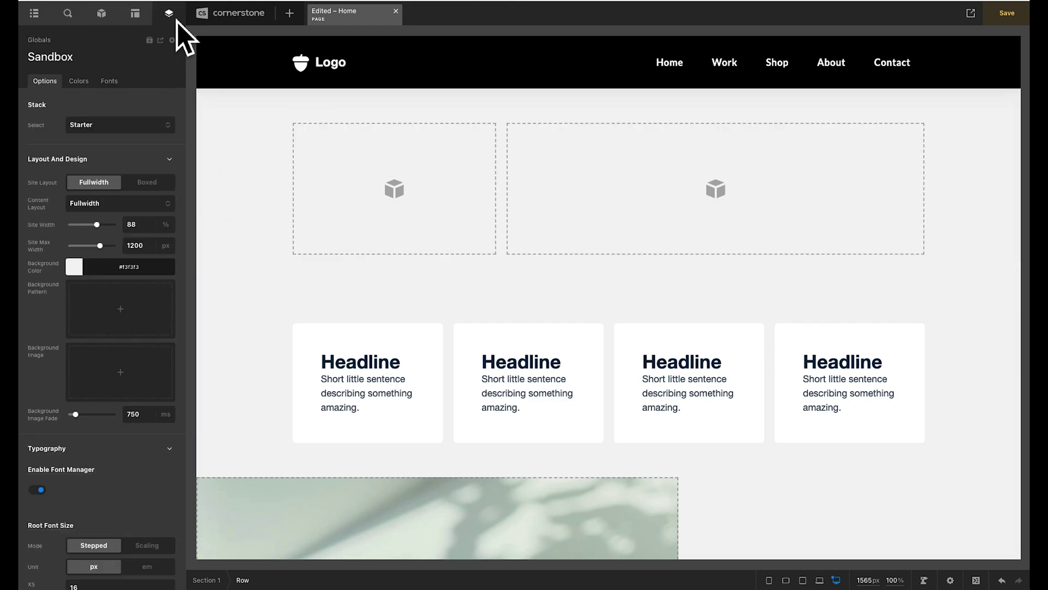
pyautogui.doubleClick(137, 225)
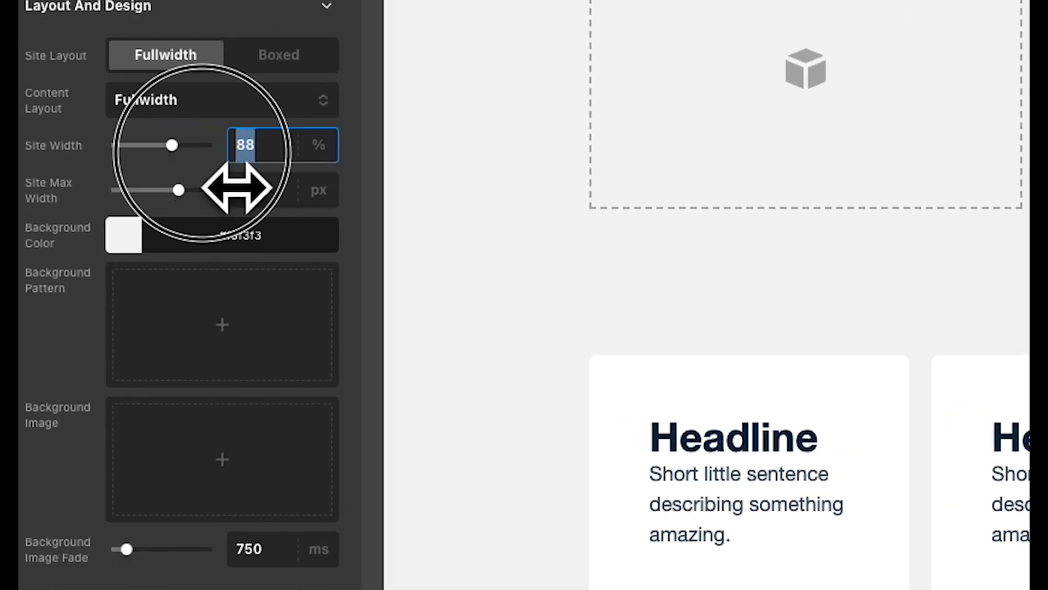
pyautogui.doubleClick(273, 196)
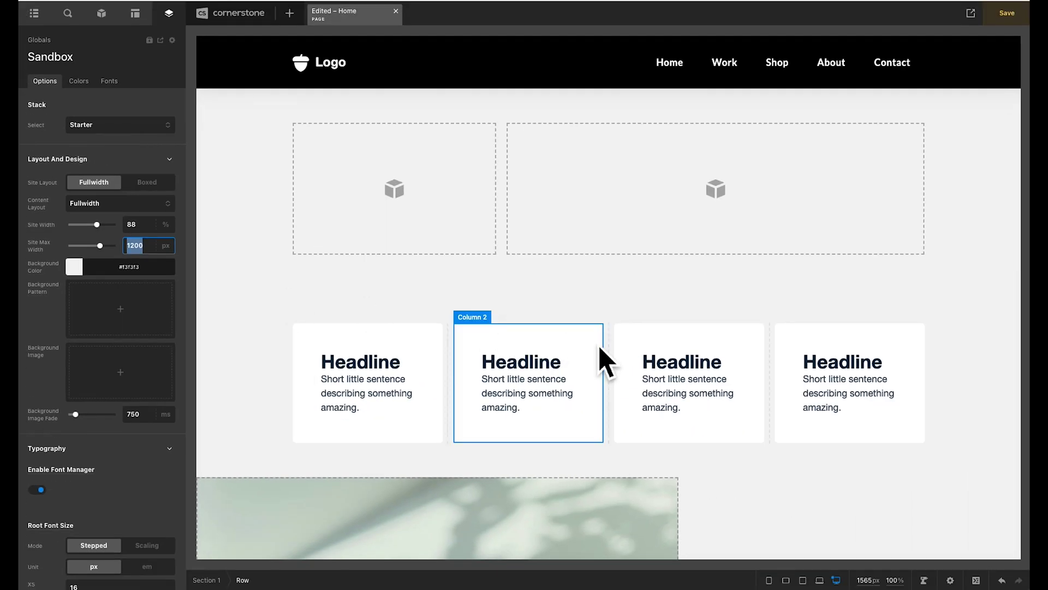
pyautogui.click(868, 579)
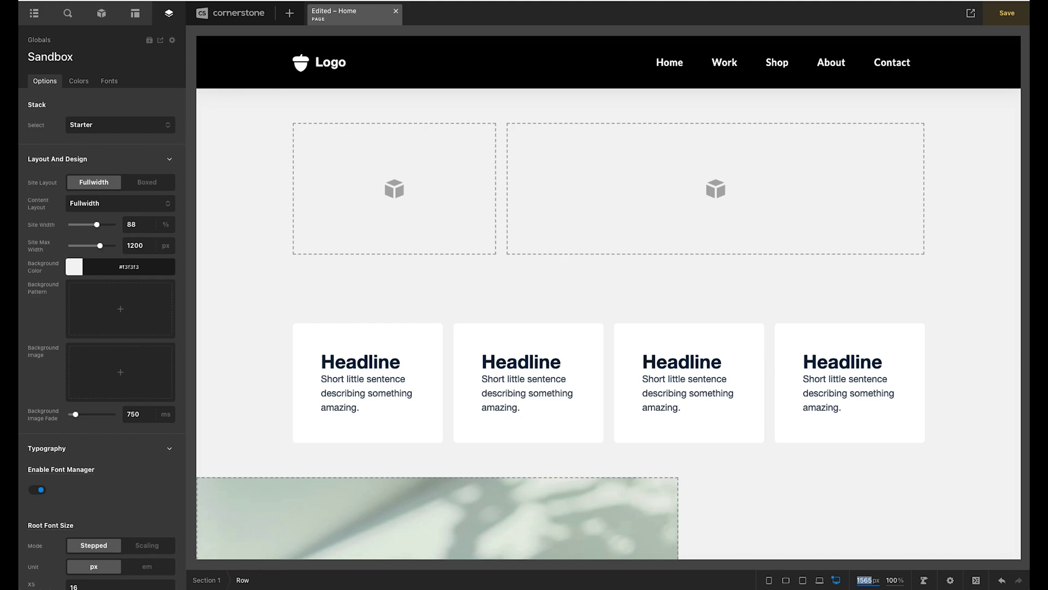
pyautogui.write('3000')
pyautogui.press('Return')
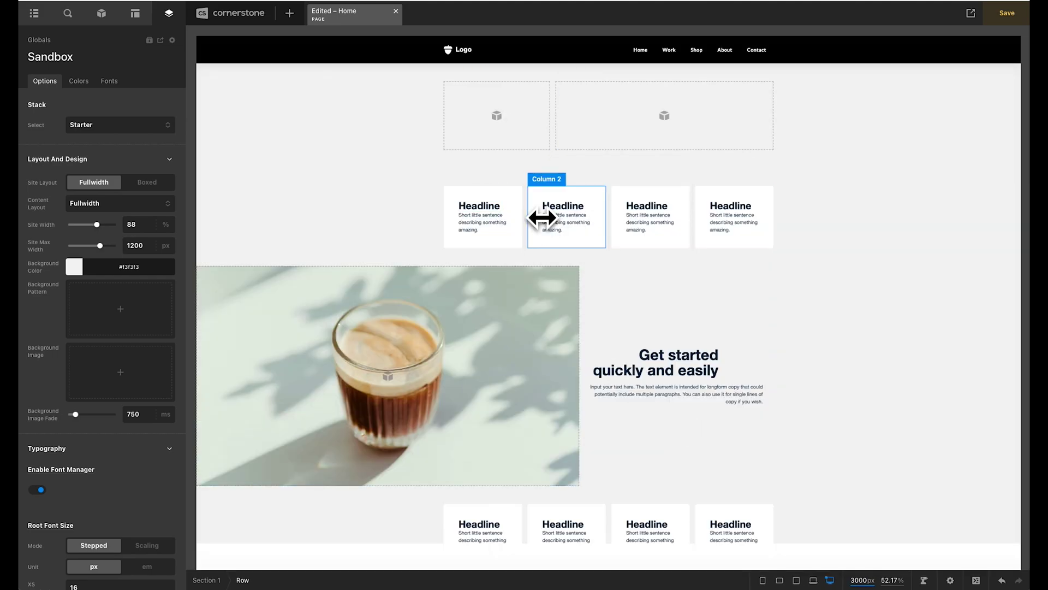
pyautogui.click(143, 246)
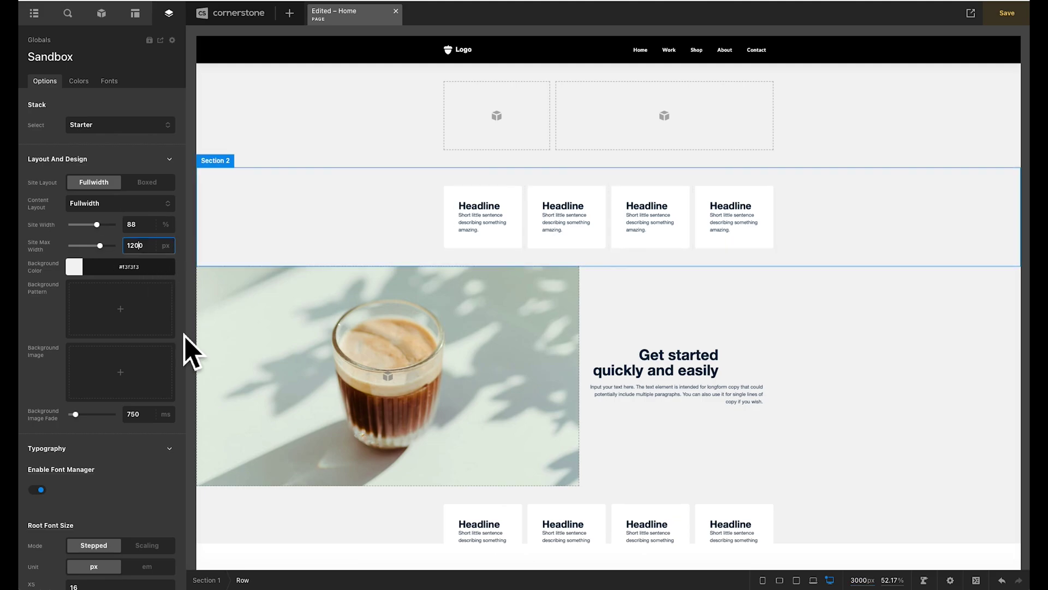
pyautogui.write('1600')
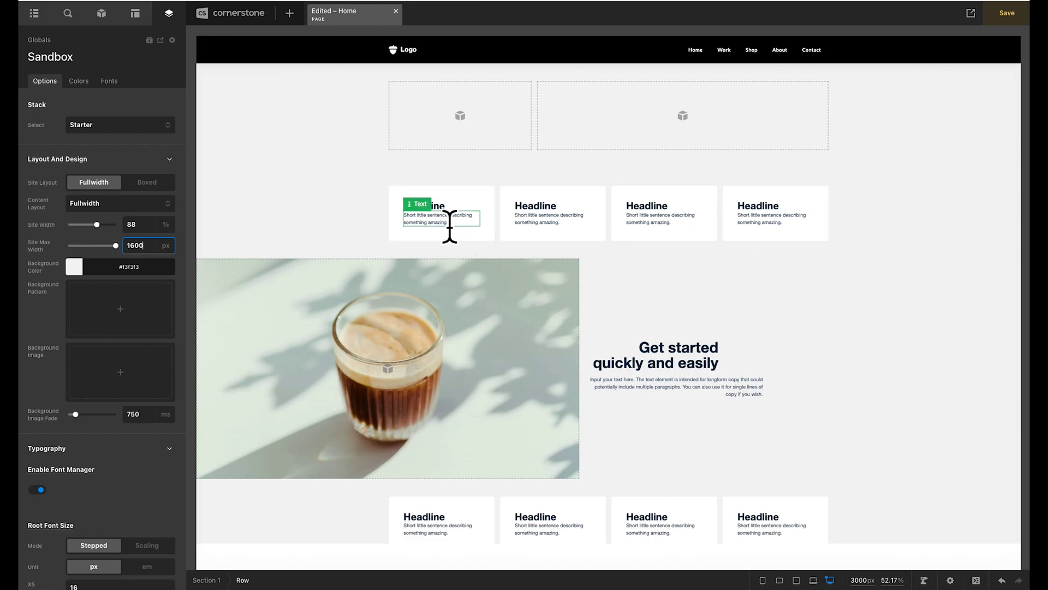
pyautogui.press('BackSpace')
pyautogui.press('BackSpace')
pyautogui.press('BackSpace')
pyautogui.write('200')
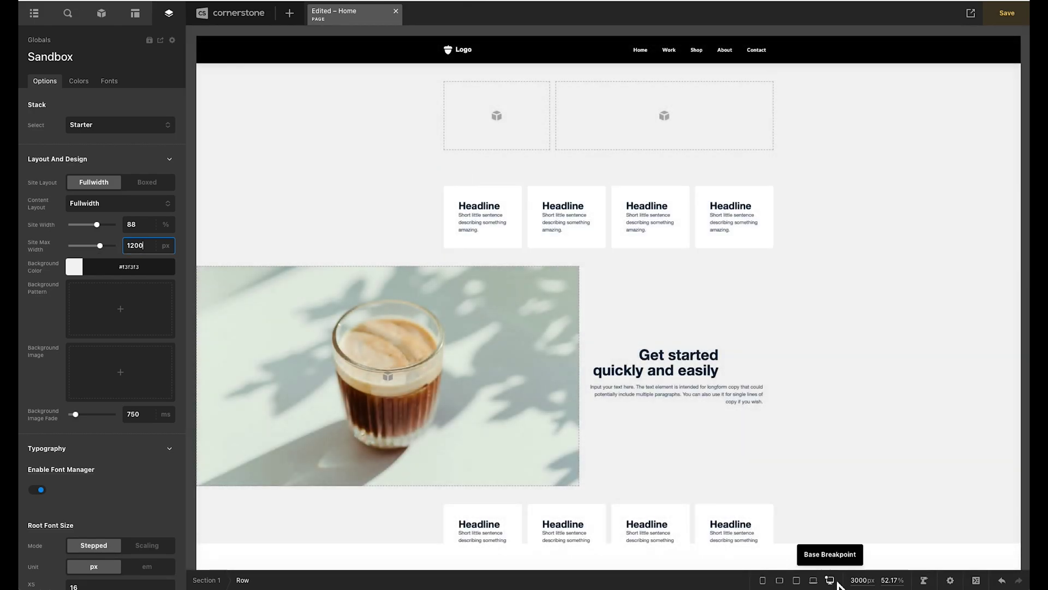
pyautogui.click(835, 582)
pyautogui.click(837, 582)
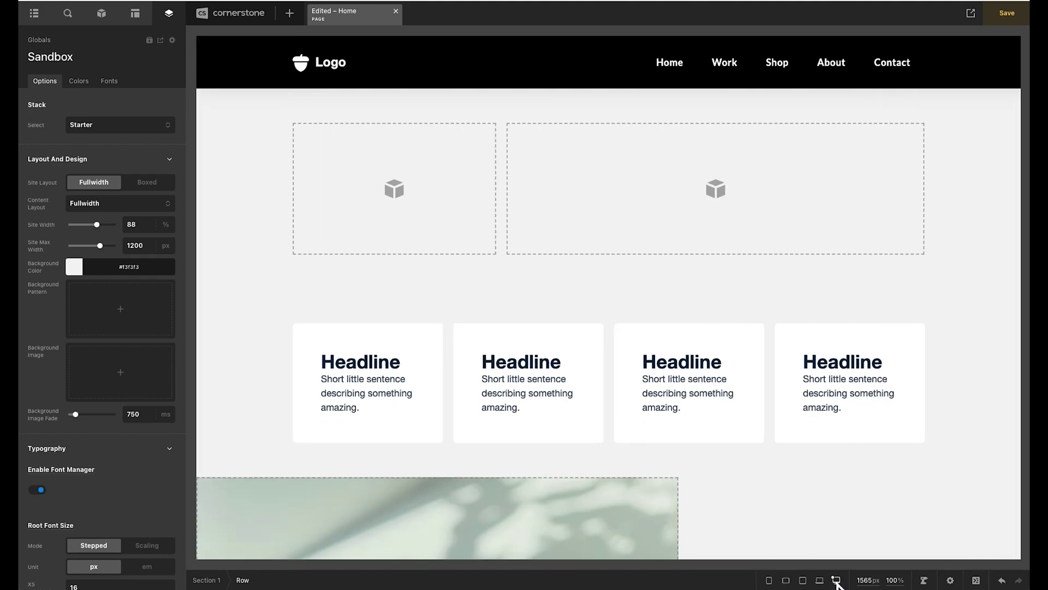
# Step: Set Column 2 of the top row's HTML Tag to <figure>
pyautogui.click(513, 265)
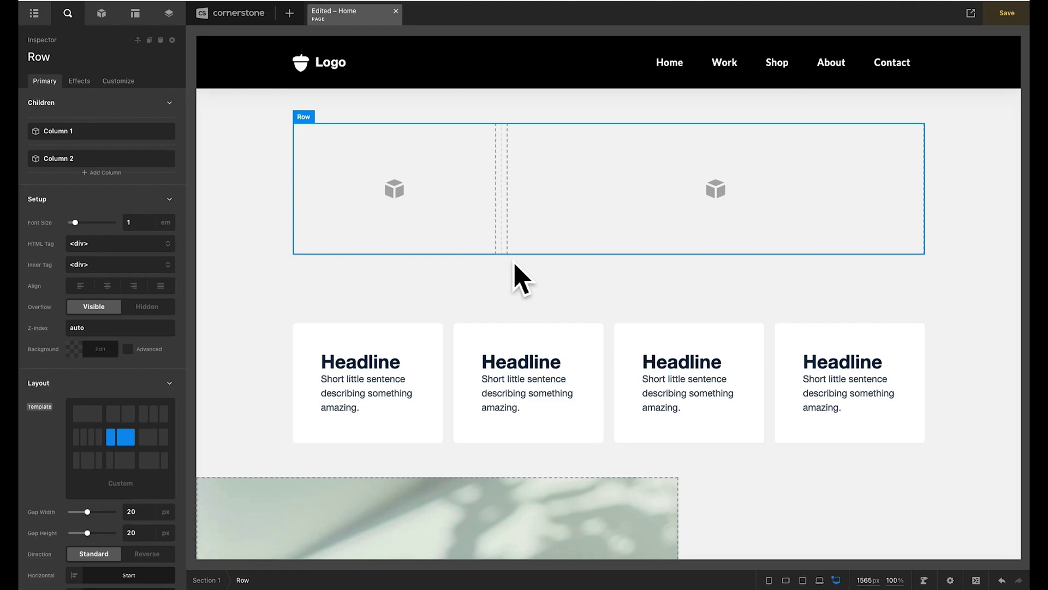
pyautogui.click(574, 218)
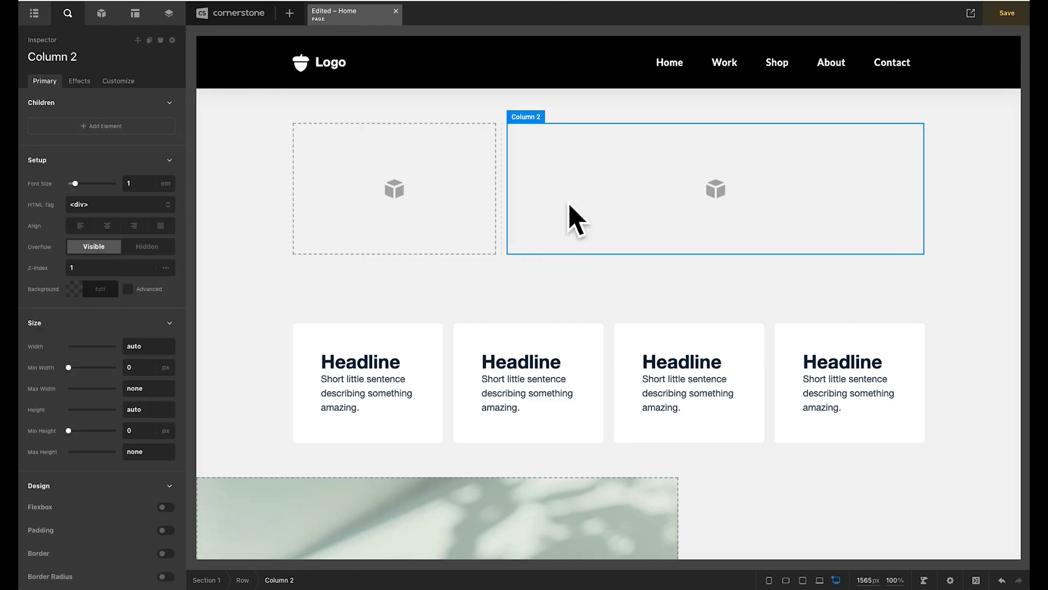
pyautogui.click(145, 206)
pyautogui.click(135, 274)
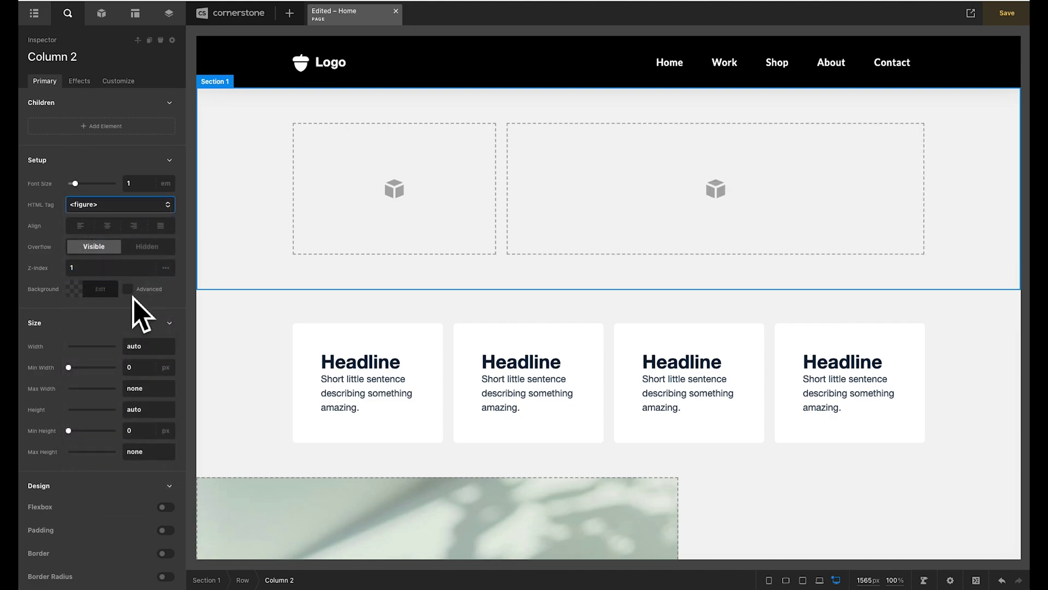
# Step: Give Column 2 an advanced <img/> background with the coffee-glass photo and 800px minimum height
pyautogui.click(129, 289)
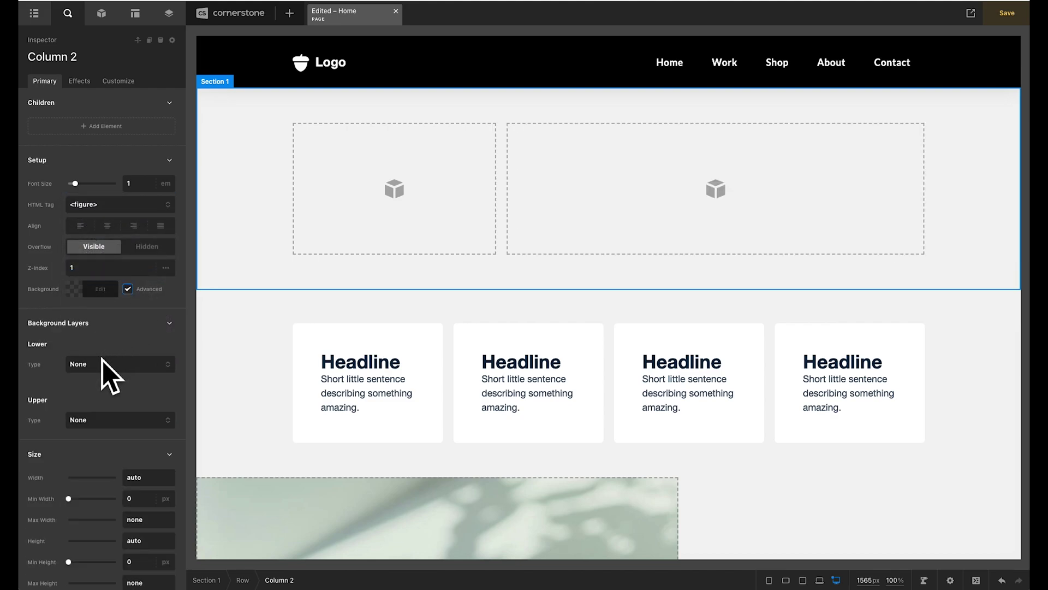
pyautogui.click(107, 364)
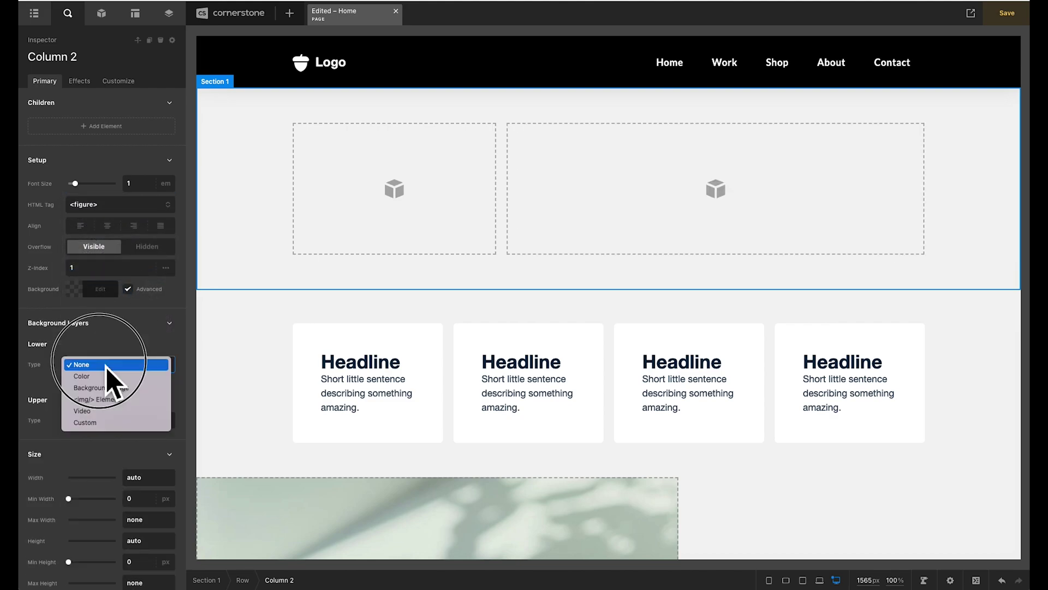
pyautogui.click(109, 401)
pyautogui.click(111, 409)
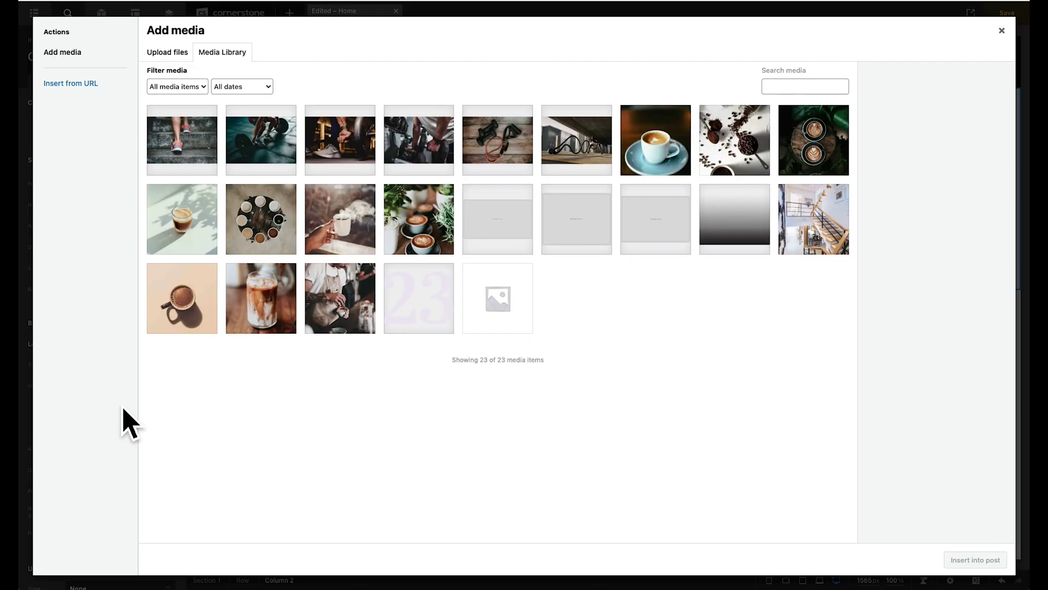
pyautogui.click(185, 244)
pyautogui.click(966, 561)
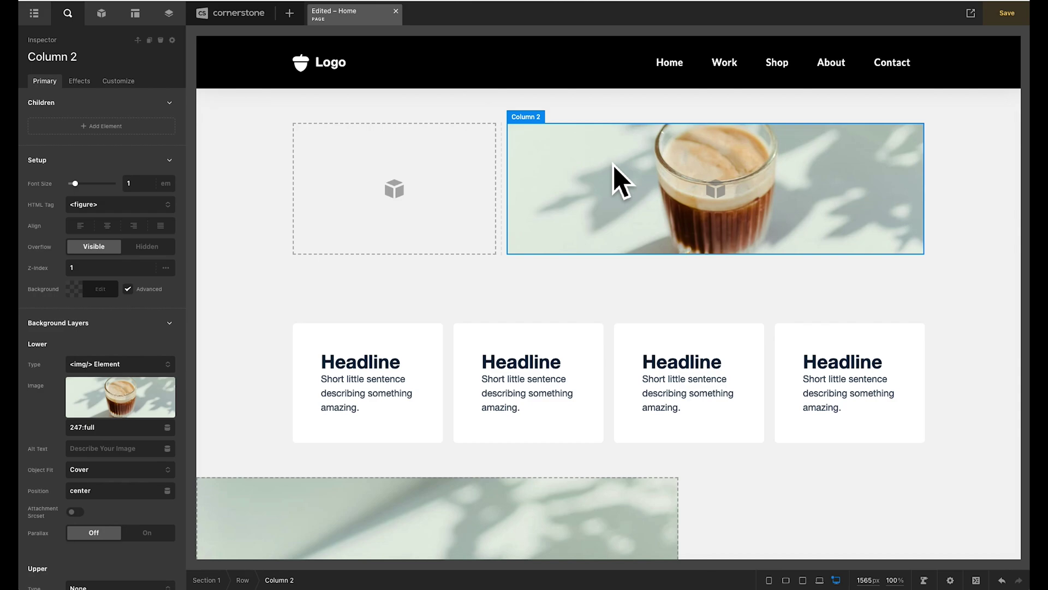
pyautogui.scroll(-7, 129, 328)
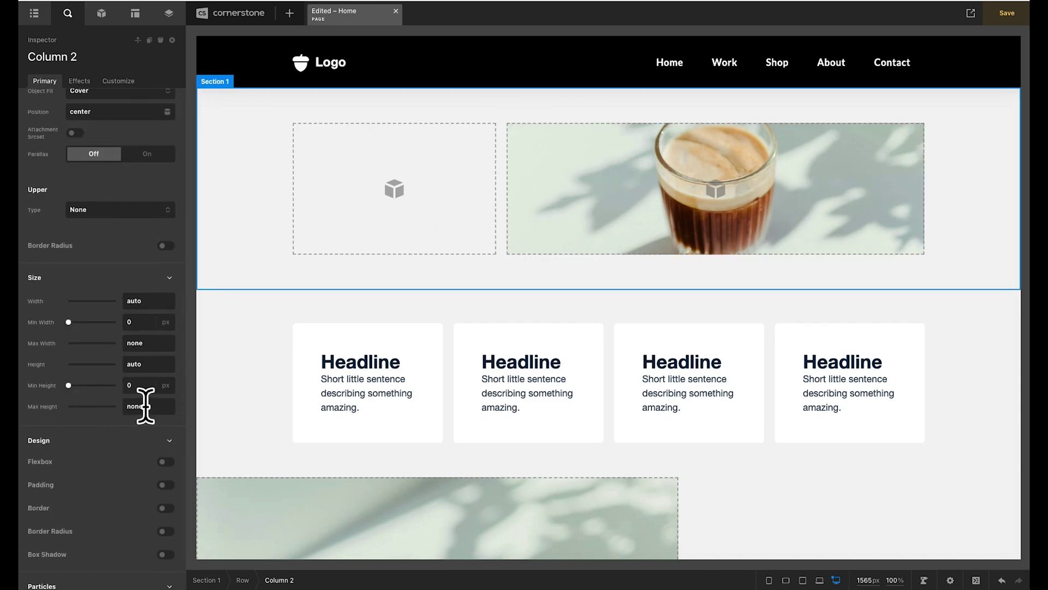
pyautogui.hotkey('ctrl', 'a')
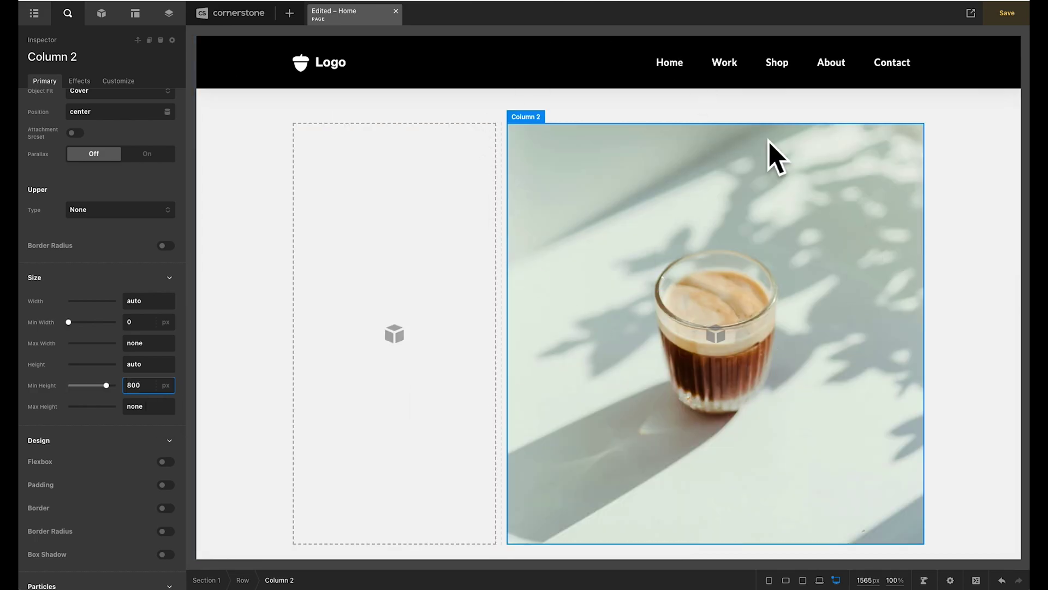
# Step: Add a Headline element and a Text element into the left column
pyautogui.click(375, 251)
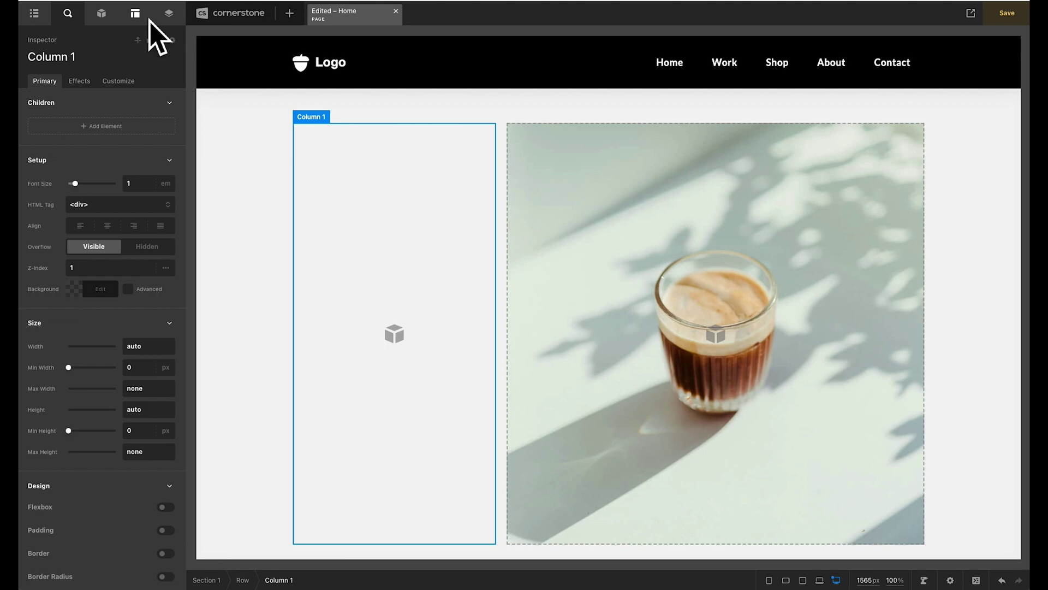
pyautogui.click(101, 25)
pyautogui.write('head')
pyautogui.moveTo(88, 116); pyautogui.dragTo(347, 212)
pyautogui.click(102, 19)
pyautogui.write('text')
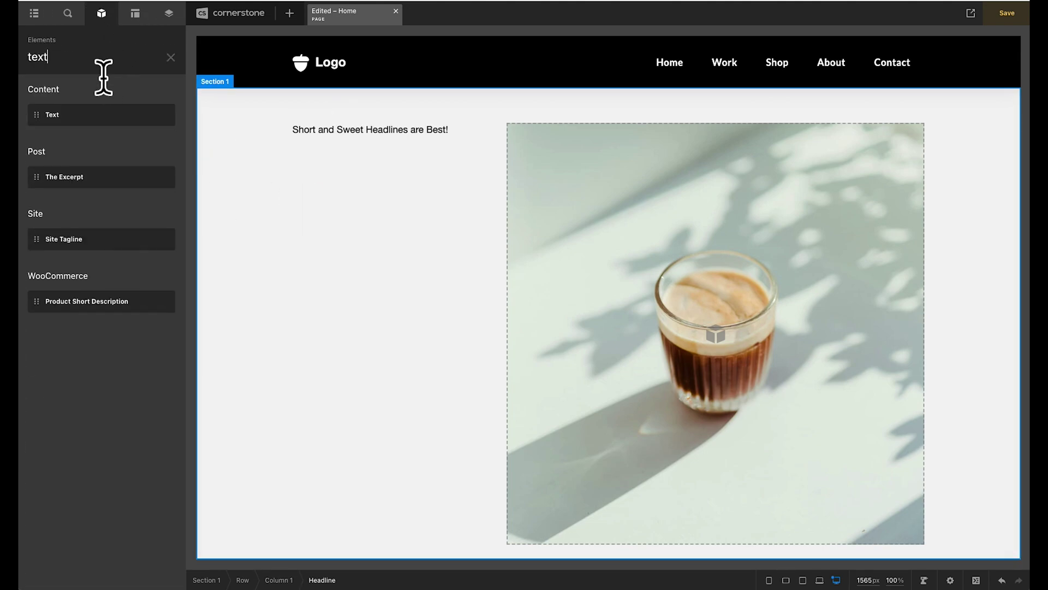
pyautogui.moveTo(66, 115); pyautogui.dragTo(379, 222)
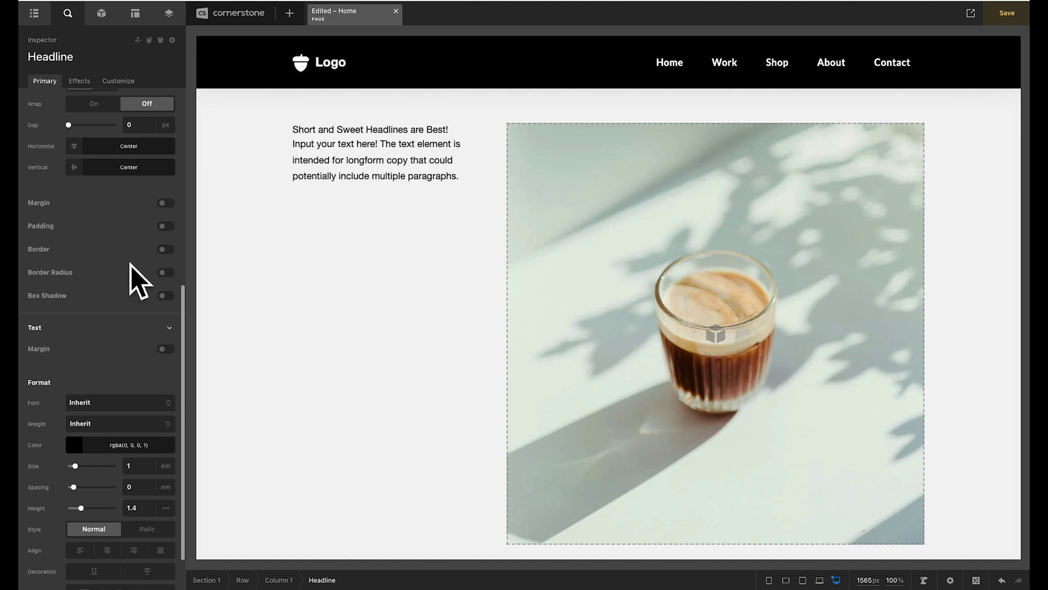
# Step: Make the headline Bold with a 2em font size
pyautogui.click(107, 427)
pyautogui.click(106, 474)
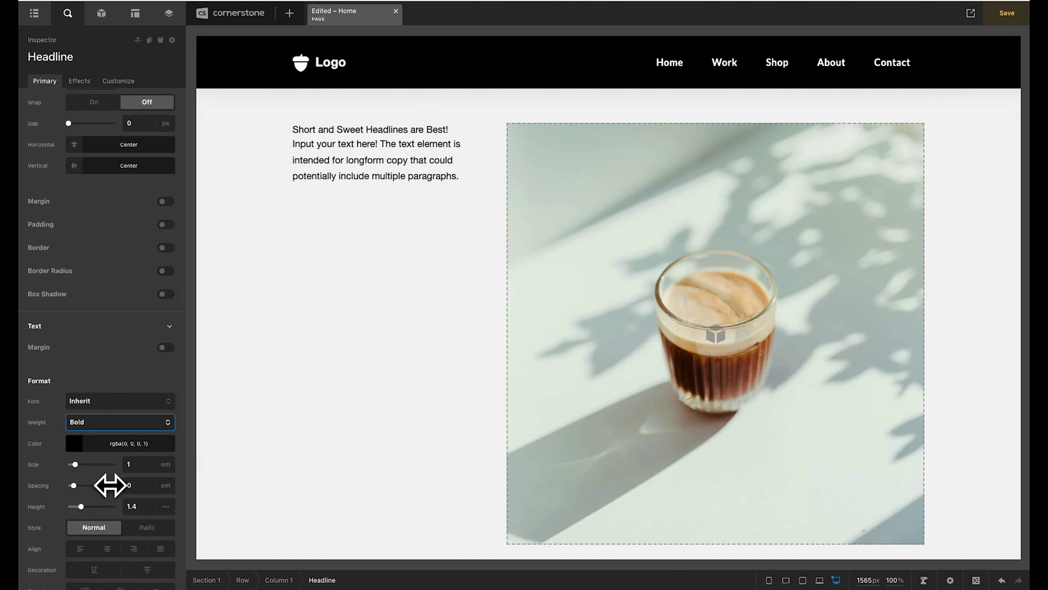
pyautogui.doubleClick(138, 465)
pyautogui.write('2')
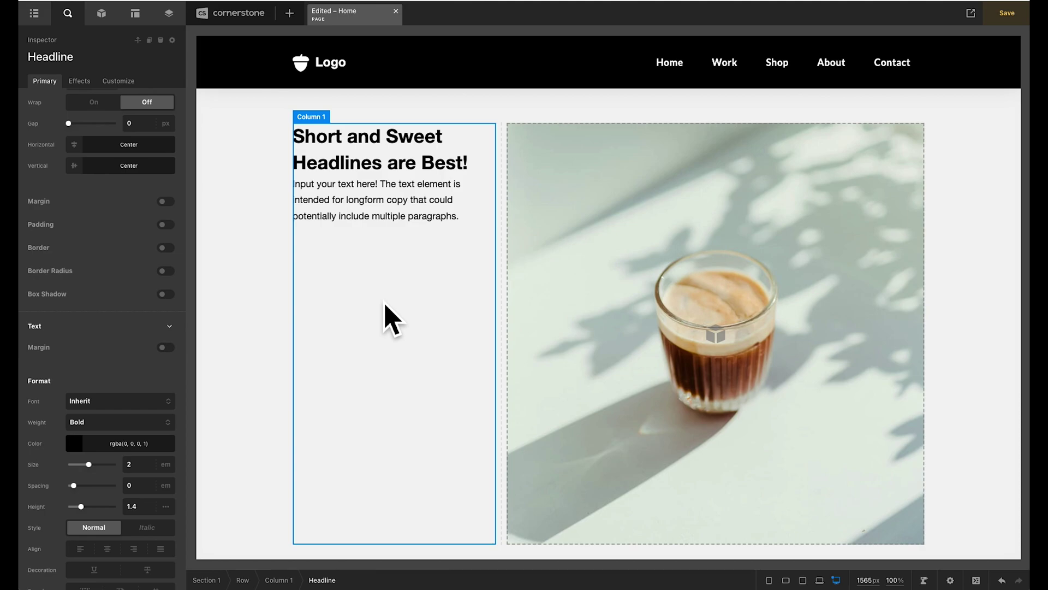
# Step: Enable Flexbox on Column 1 with a 1em gap and vertically centred content
pyautogui.click(385, 306)
pyautogui.scroll(-5, 141, 351)
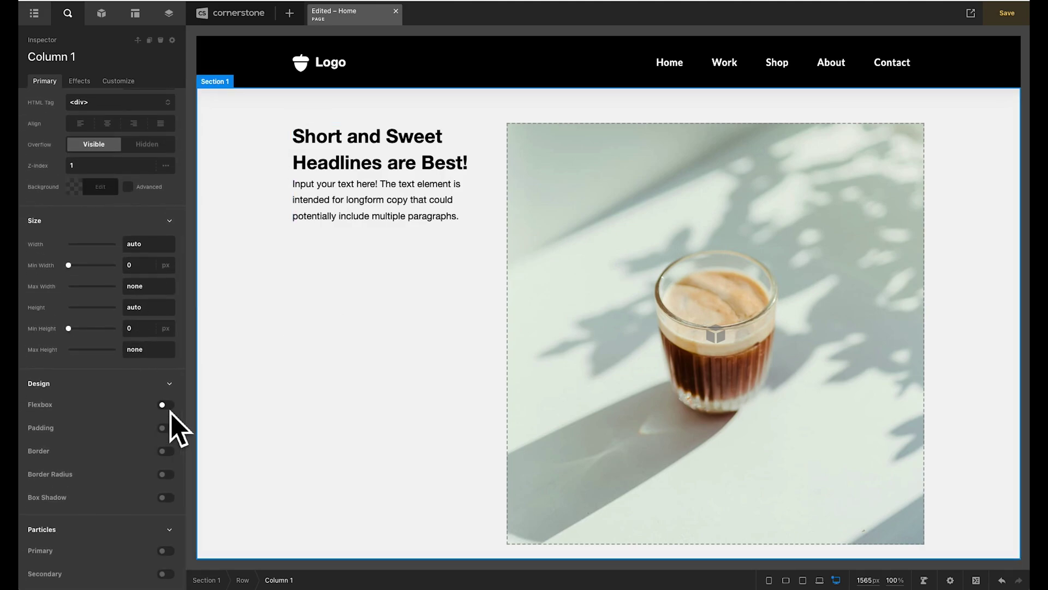
pyautogui.click(166, 405)
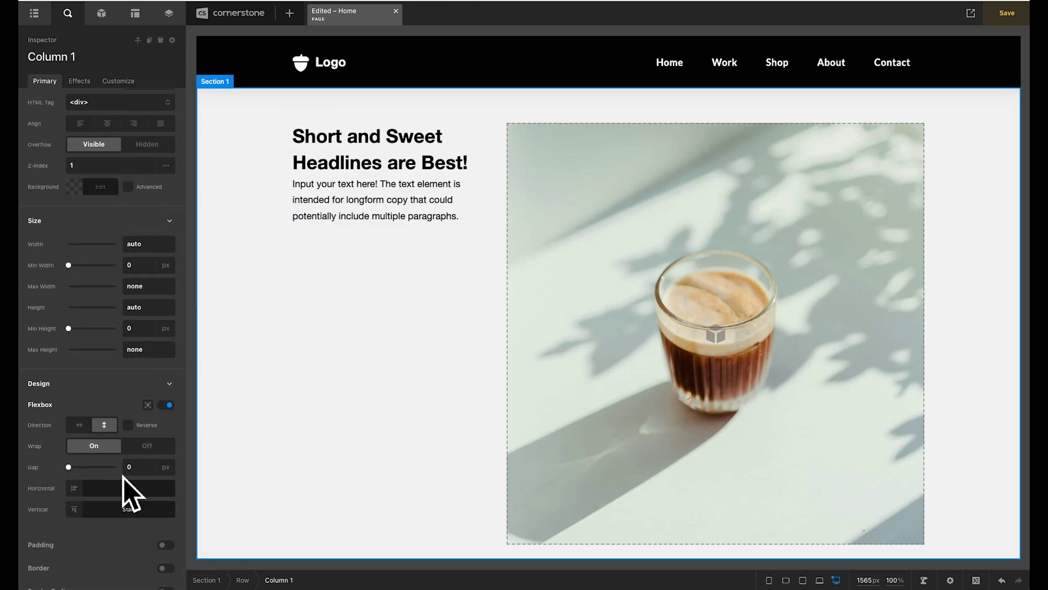
pyautogui.click(141, 468)
pyautogui.write('1')
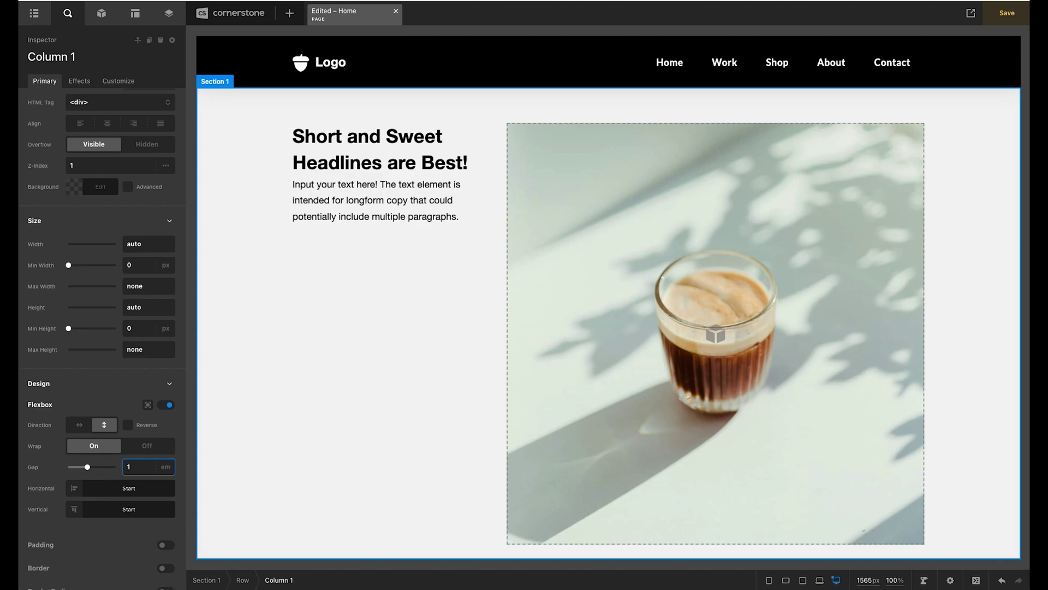
pyautogui.click(128, 515)
pyautogui.click(119, 389)
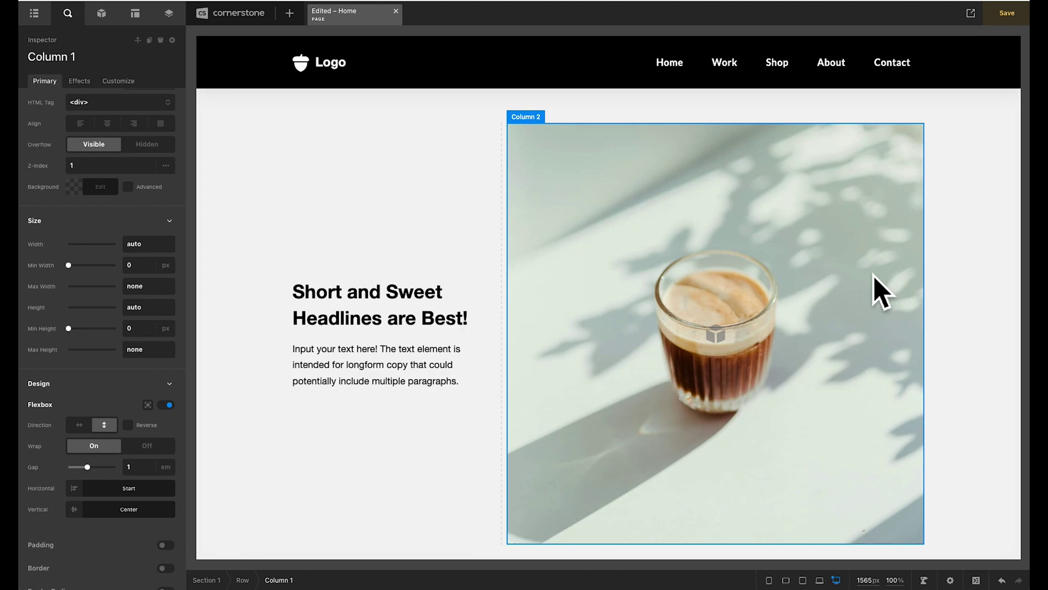
# Step: Uncheck Global Container on the hero row so the coffee photo reaches the right edge
pyautogui.click(498, 127)
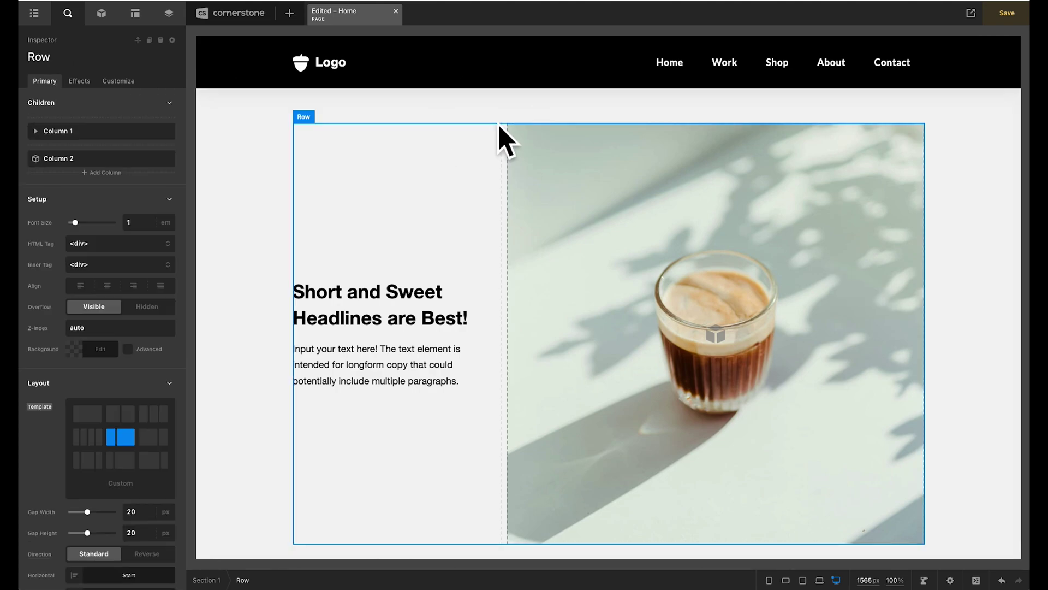
pyautogui.scroll(-6, 122, 227)
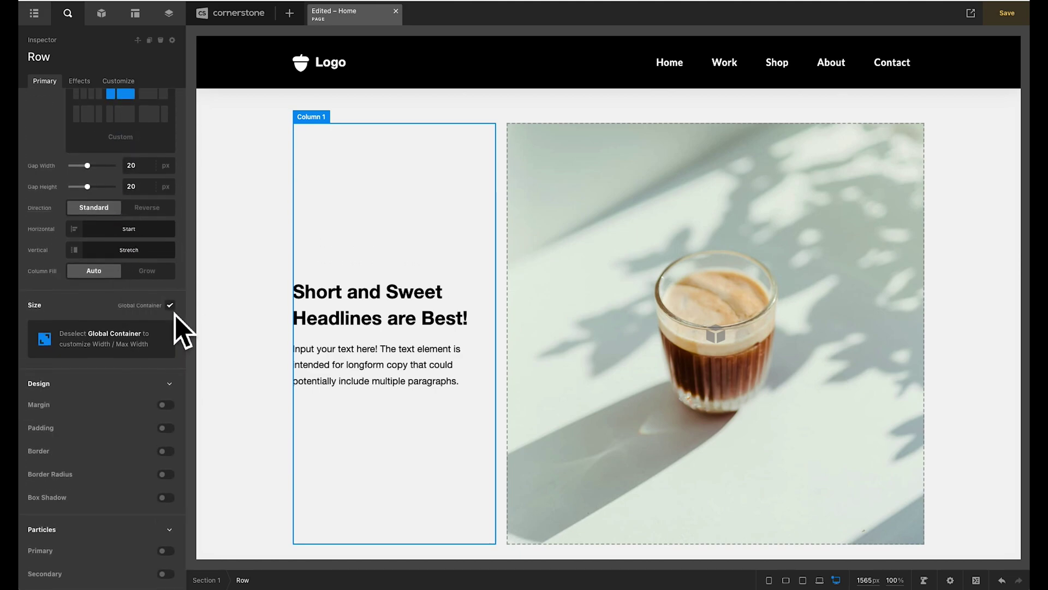
pyautogui.click(170, 305)
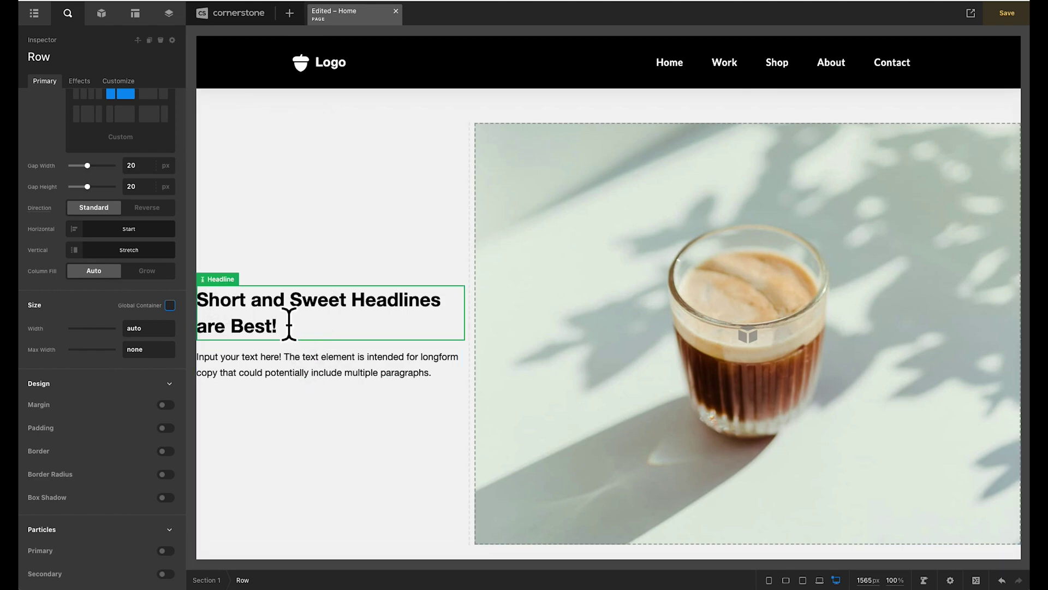
# Step: Enable Column 1 padding and reduce its left padding to 0 em, checking the 1200px preview
pyautogui.click(276, 250)
pyautogui.scroll(-5, 188, 275)
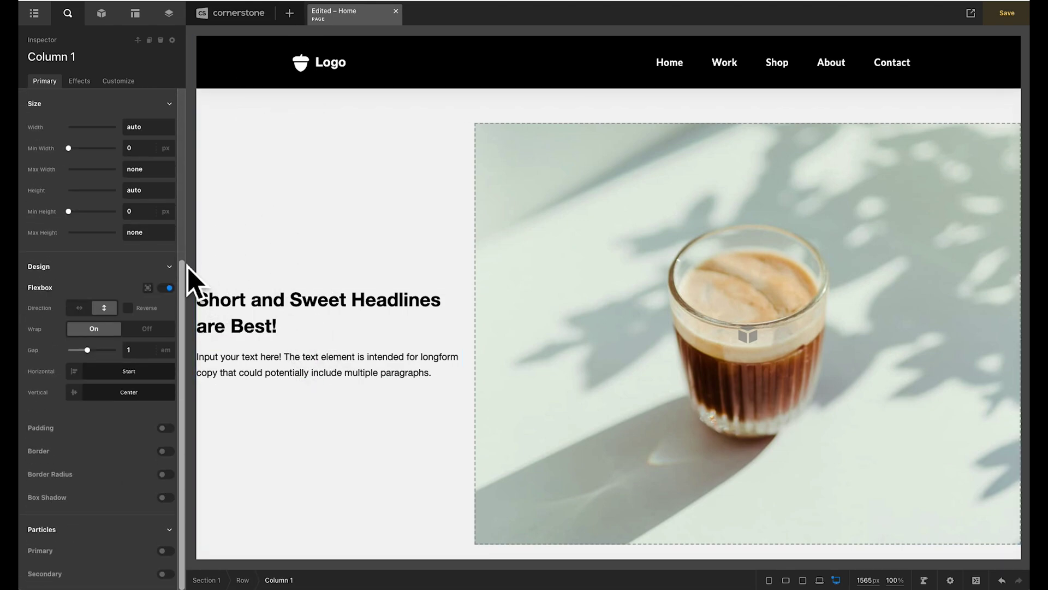
pyautogui.click(164, 429)
pyautogui.doubleClick(142, 534)
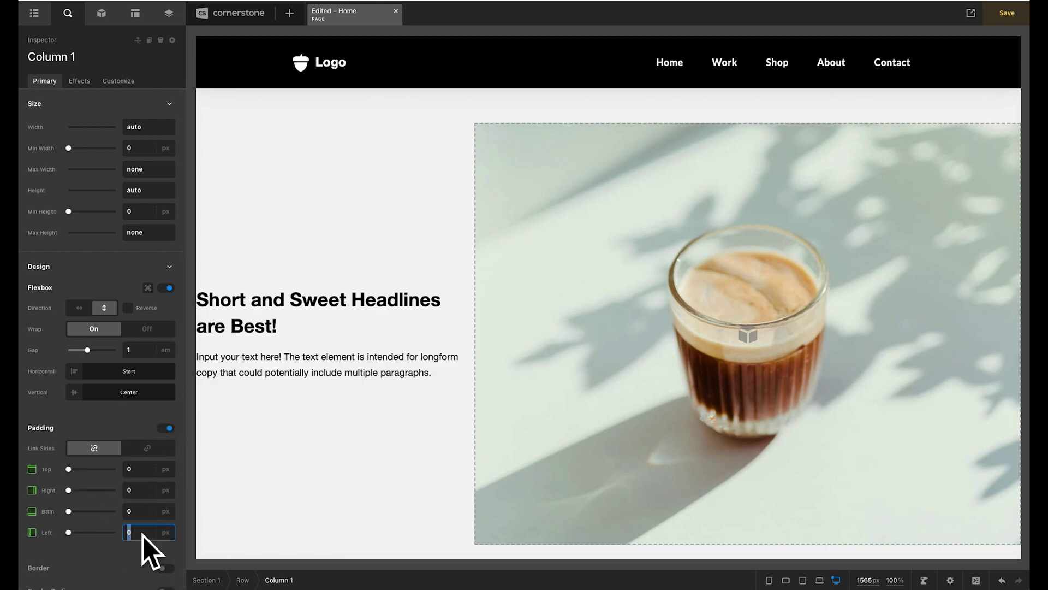
pyautogui.write('5')
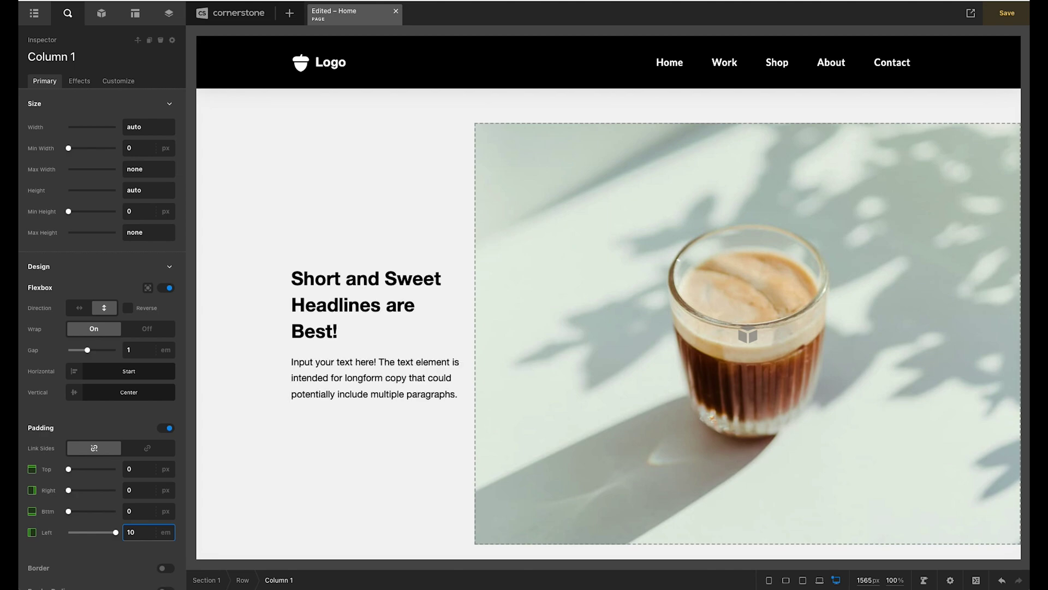
pyautogui.click(821, 580)
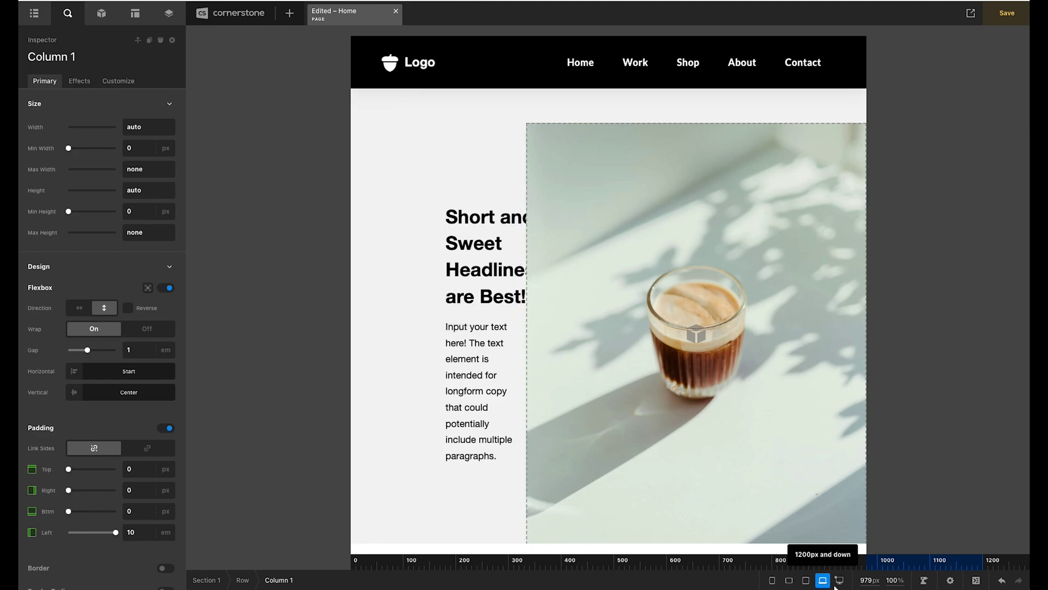
pyautogui.click(839, 580)
pyautogui.click(141, 533)
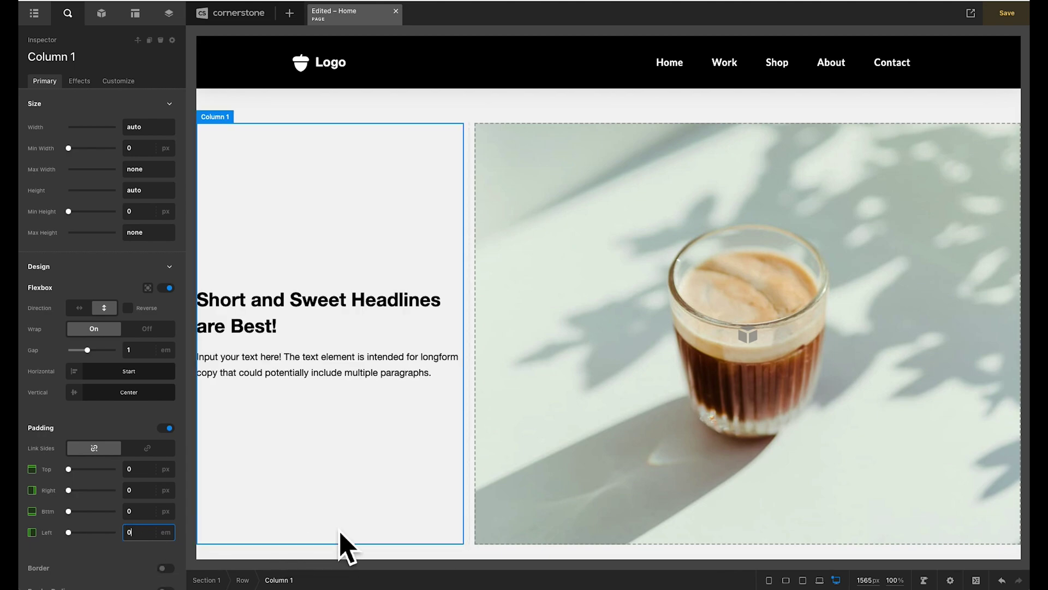
# Step: Turn on the Margin settings for the hero row
pyautogui.click(245, 580)
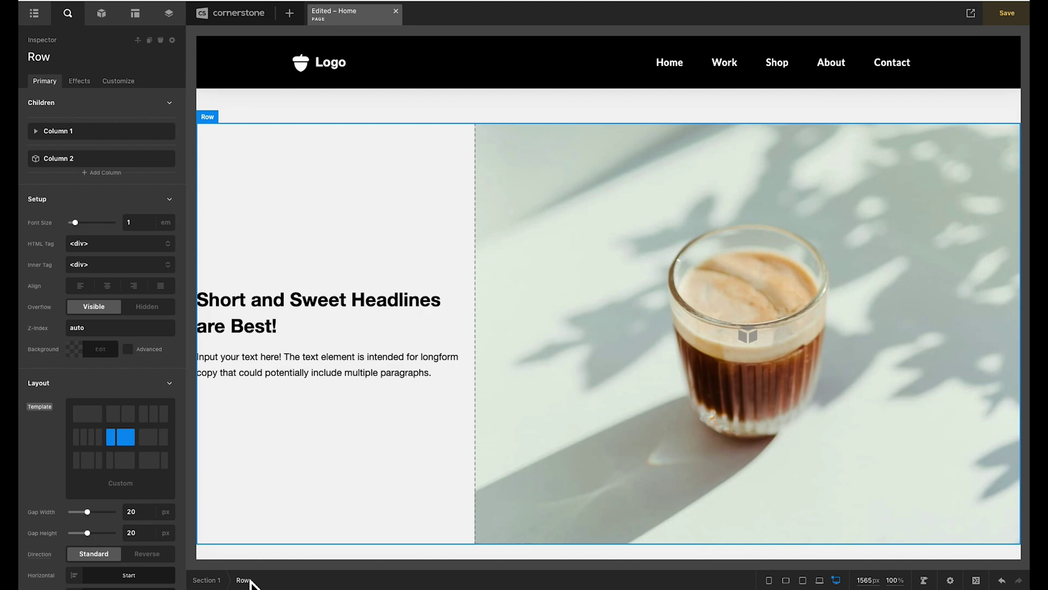
pyautogui.scroll(-5, 138, 533)
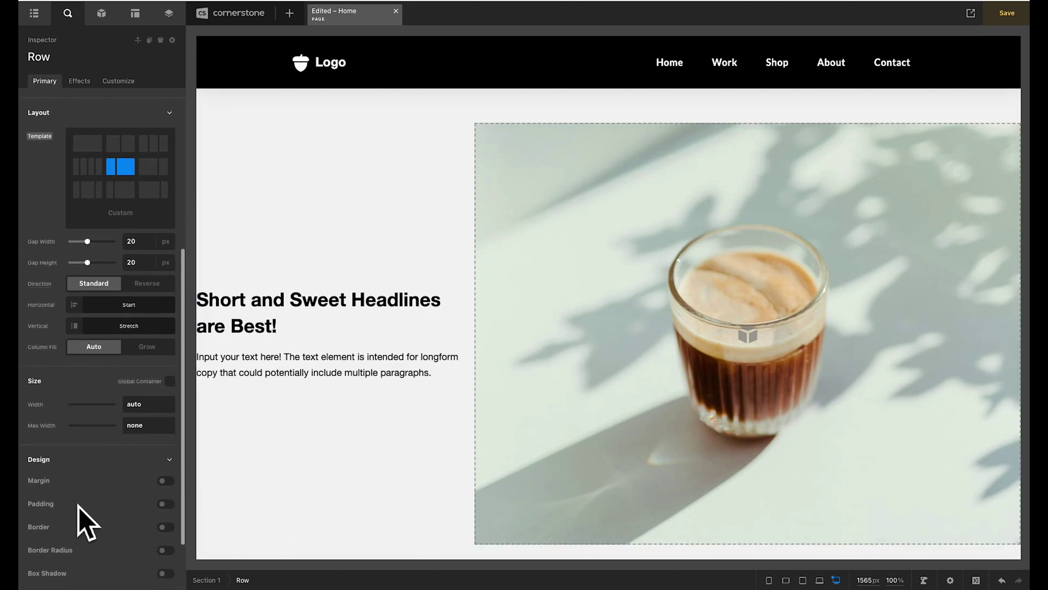
pyautogui.click(168, 482)
pyautogui.scroll(-1, 141, 510)
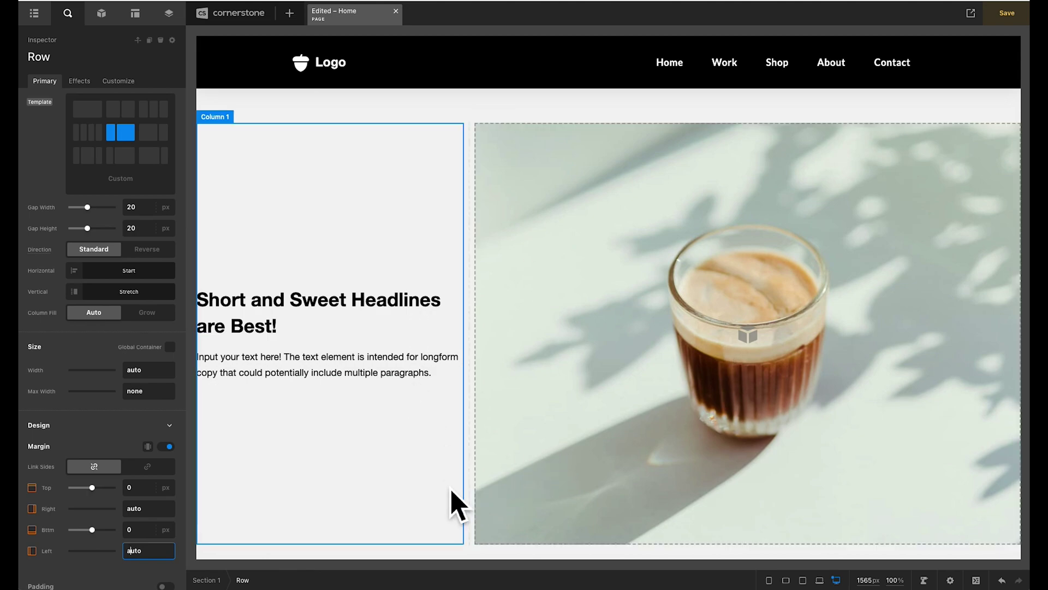
pyautogui.doubleClick(156, 552)
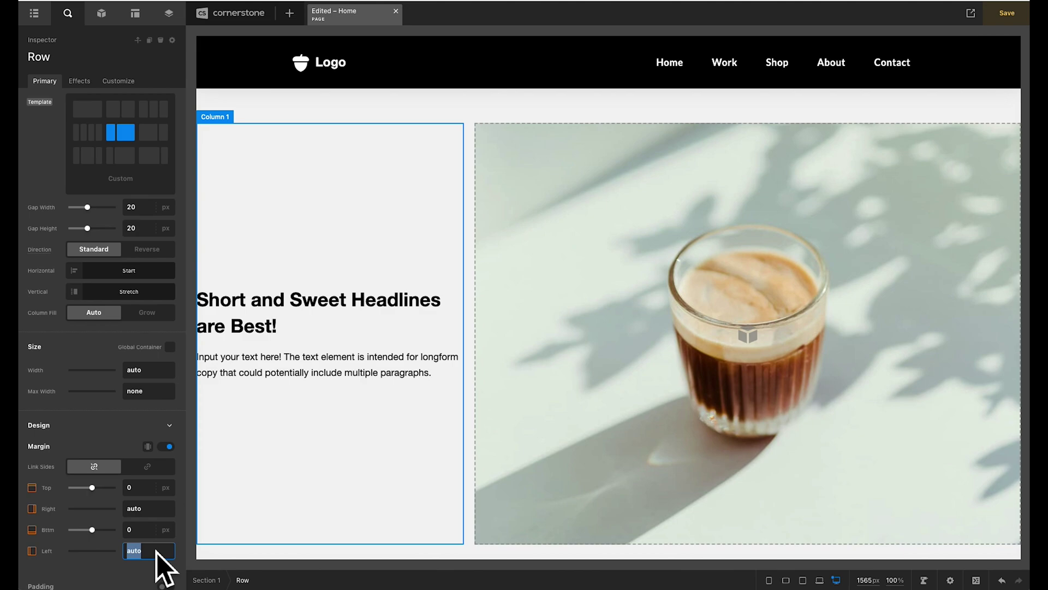
# Step: Check the global Site Width (88%) and Site Max Width (1200px) values
pyautogui.click(169, 13)
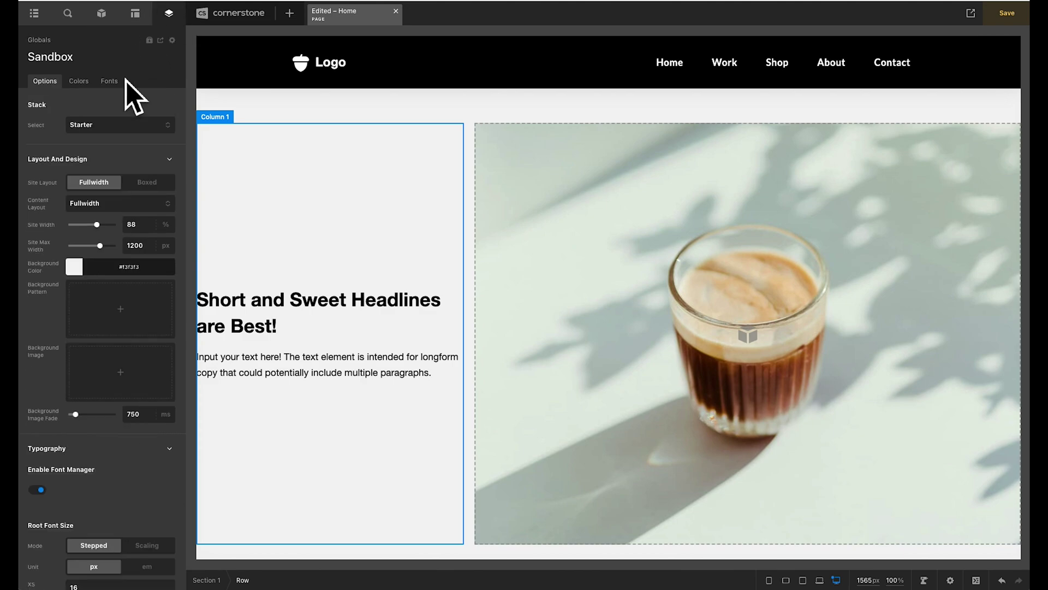
pyautogui.doubleClick(132, 224)
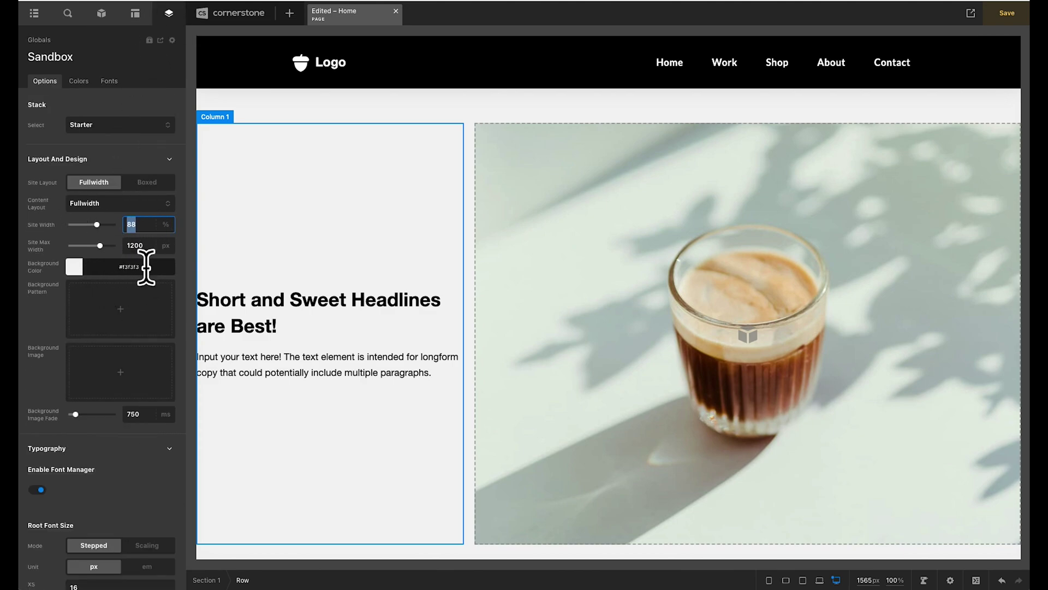
pyautogui.press('Tab')
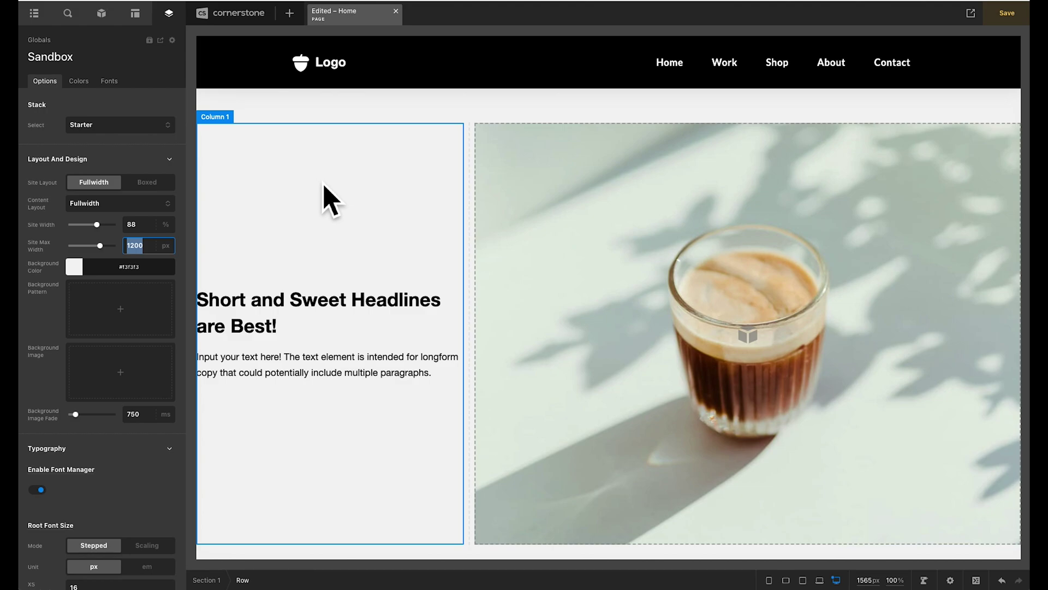
# Step: Set the row's Margin Left to calc((100% - min(88%, 1200px)) / 2)
pyautogui.click(480, 127)
pyautogui.scroll(-10, 100, 328)
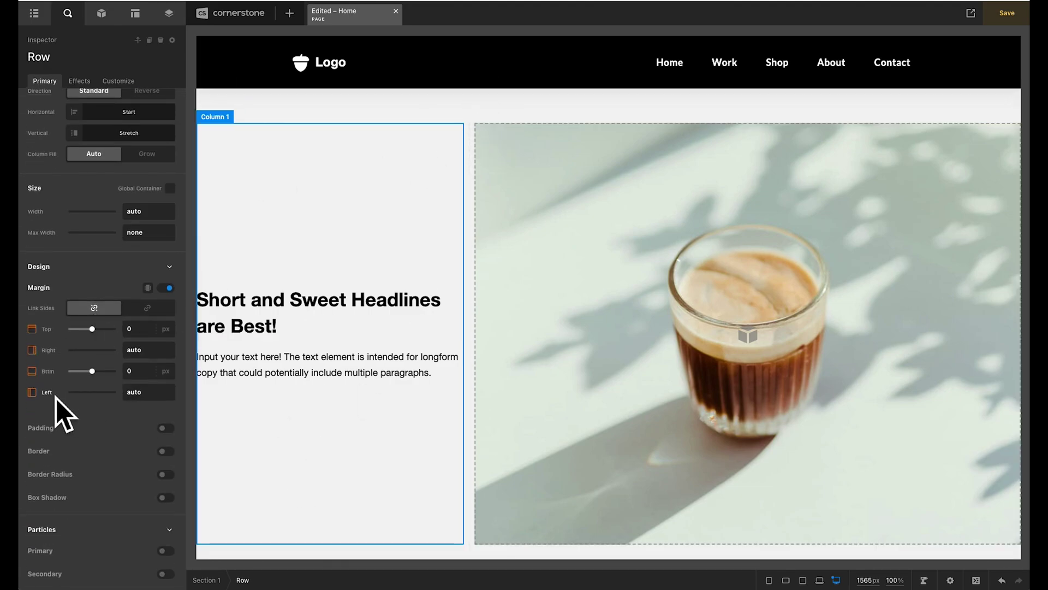
pyautogui.click(141, 392)
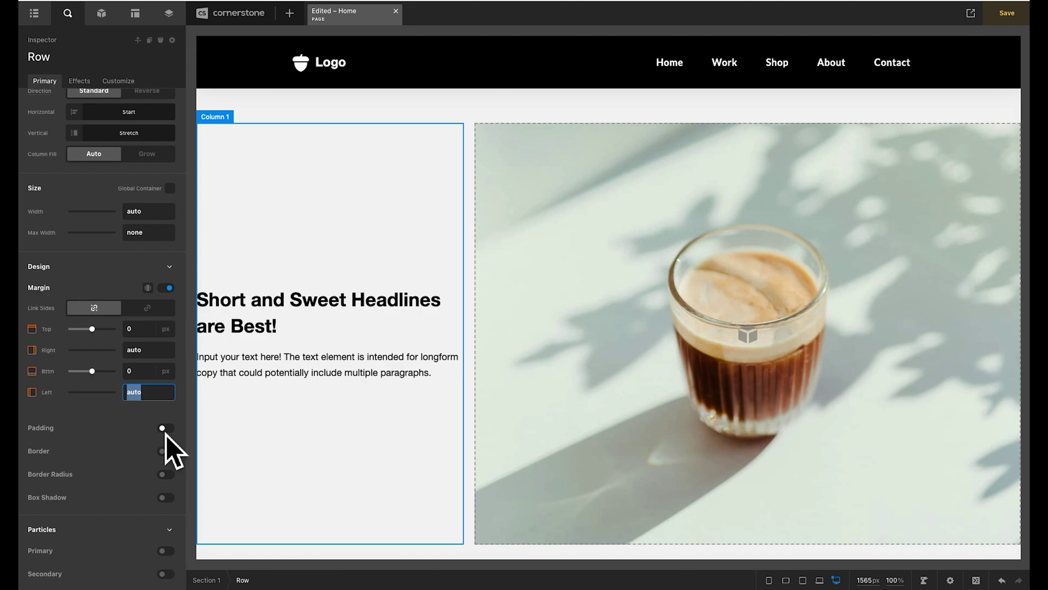
pyautogui.write('calc')
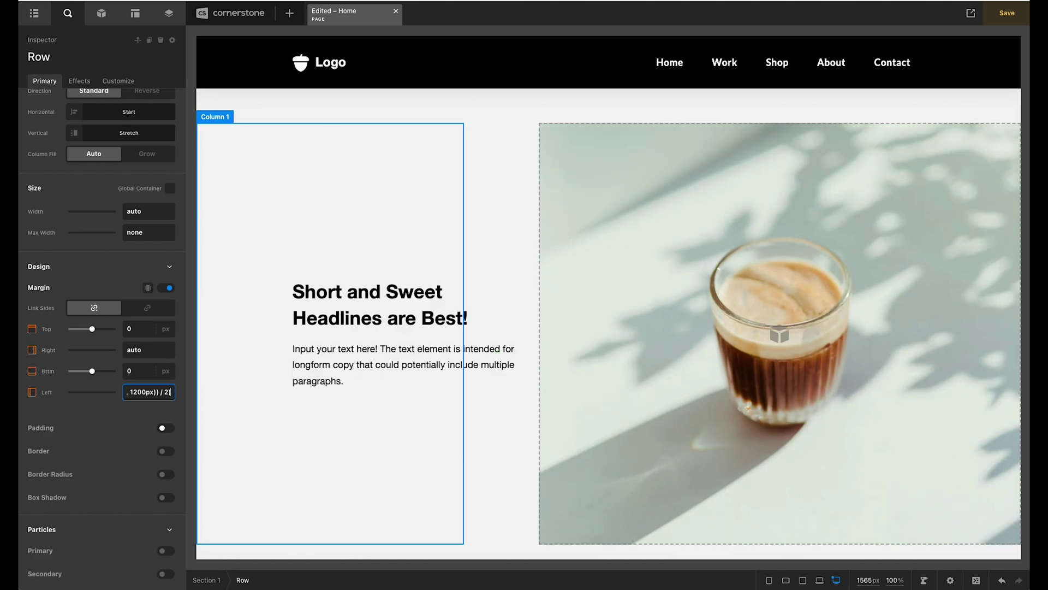
pyautogui.moveTo(194, 433); pyautogui.dragTo(429, 461)
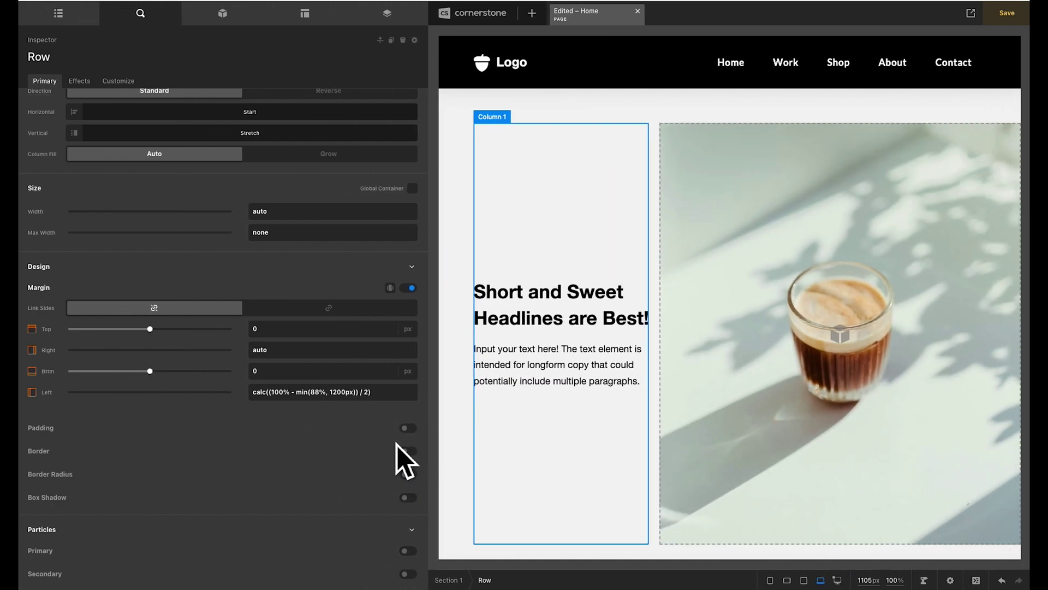
pyautogui.doubleClick(316, 392)
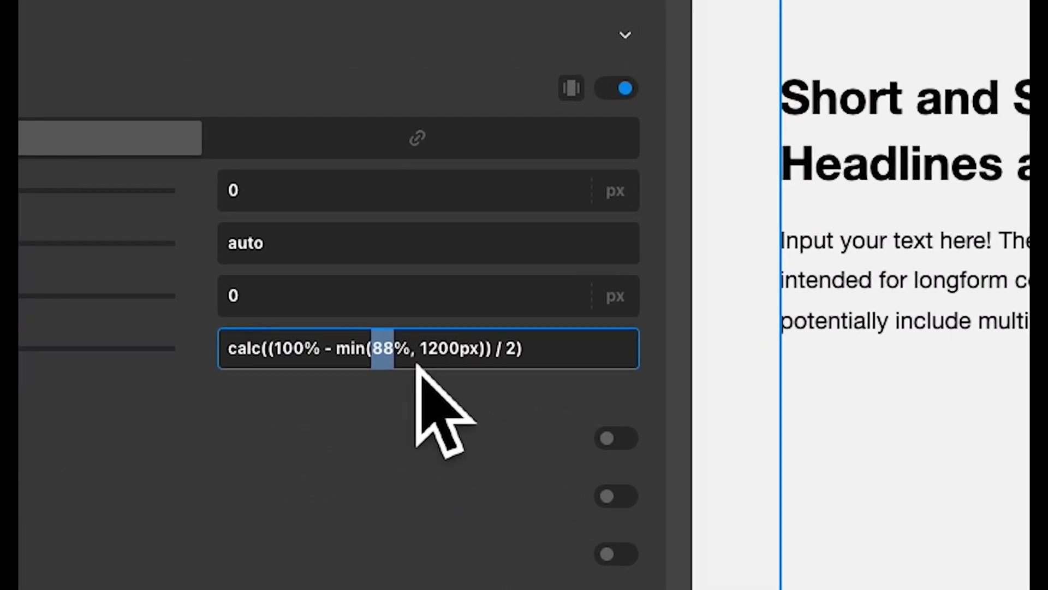
pyautogui.scroll(-5, 924, 445)
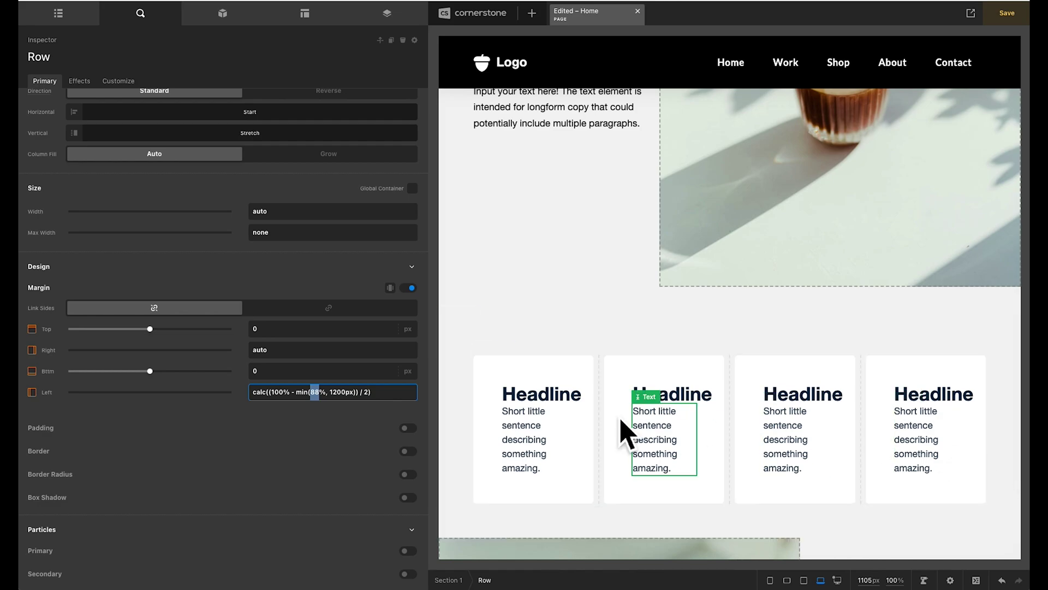
pyautogui.click(363, 391)
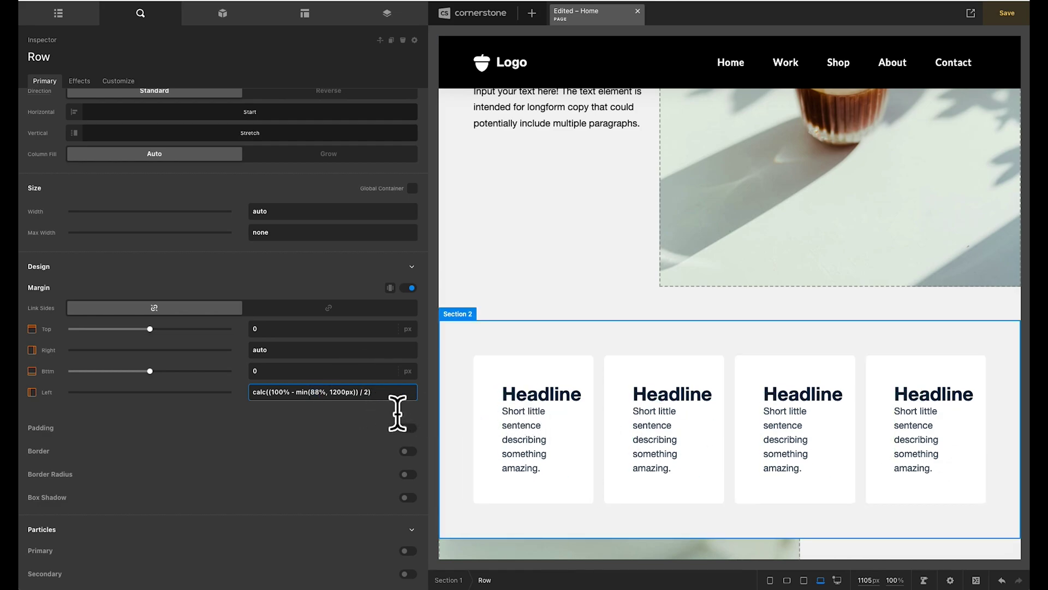
pyautogui.scroll(5, 563, 443)
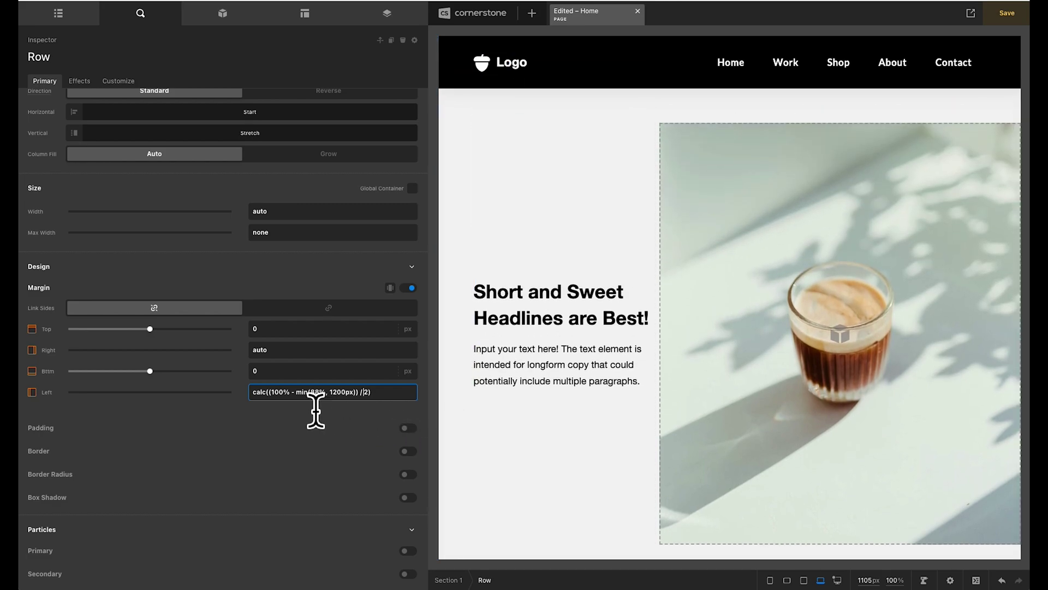
pyautogui.moveTo(309, 392); pyautogui.dragTo(376, 393)
pyautogui.click(382, 394)
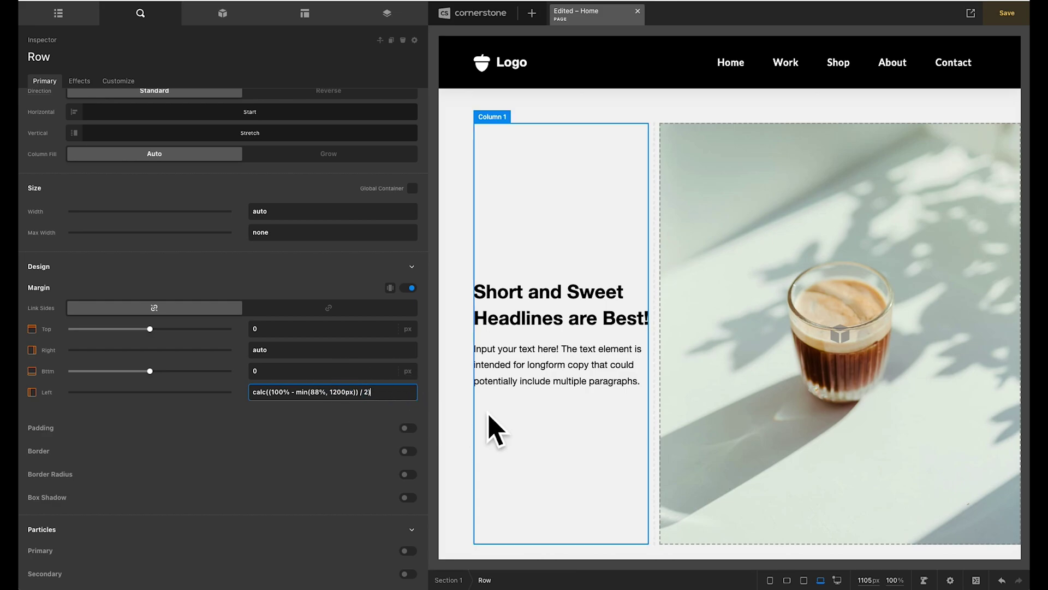
pyautogui.click(837, 581)
pyautogui.click(837, 582)
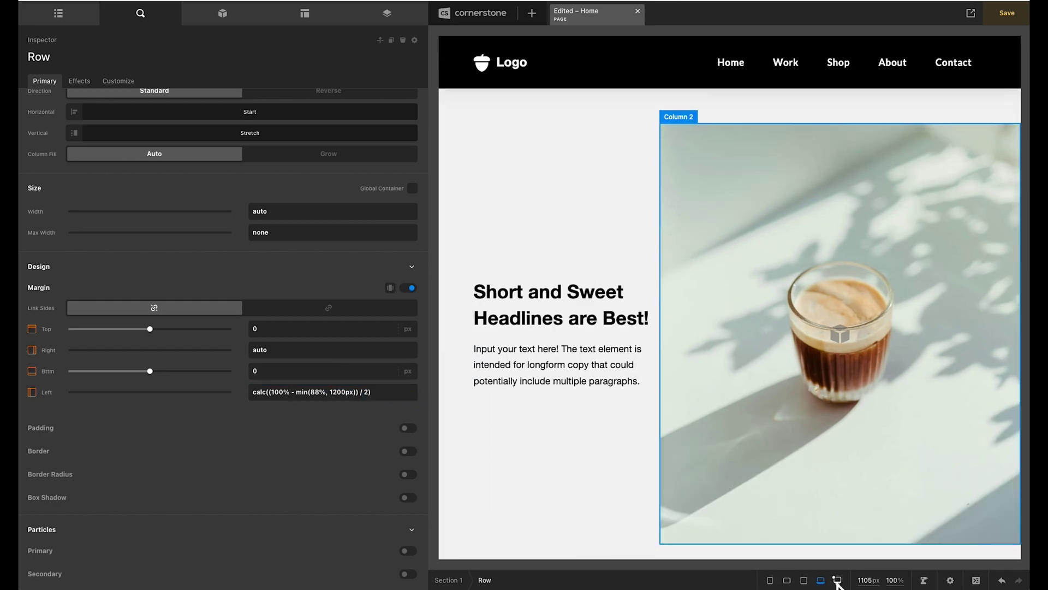
pyautogui.click(838, 582)
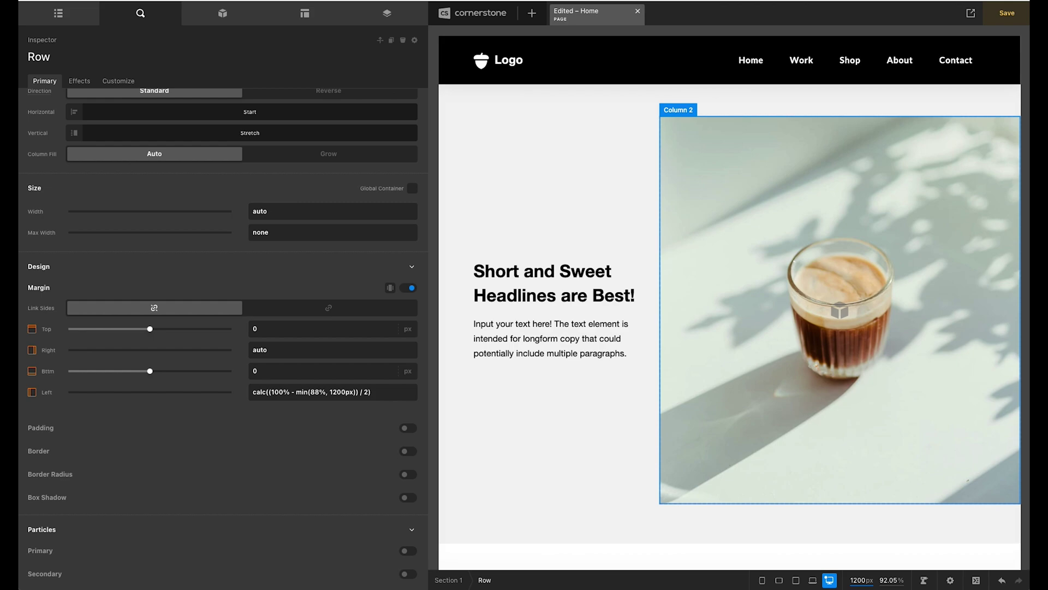
pyautogui.write('3000')
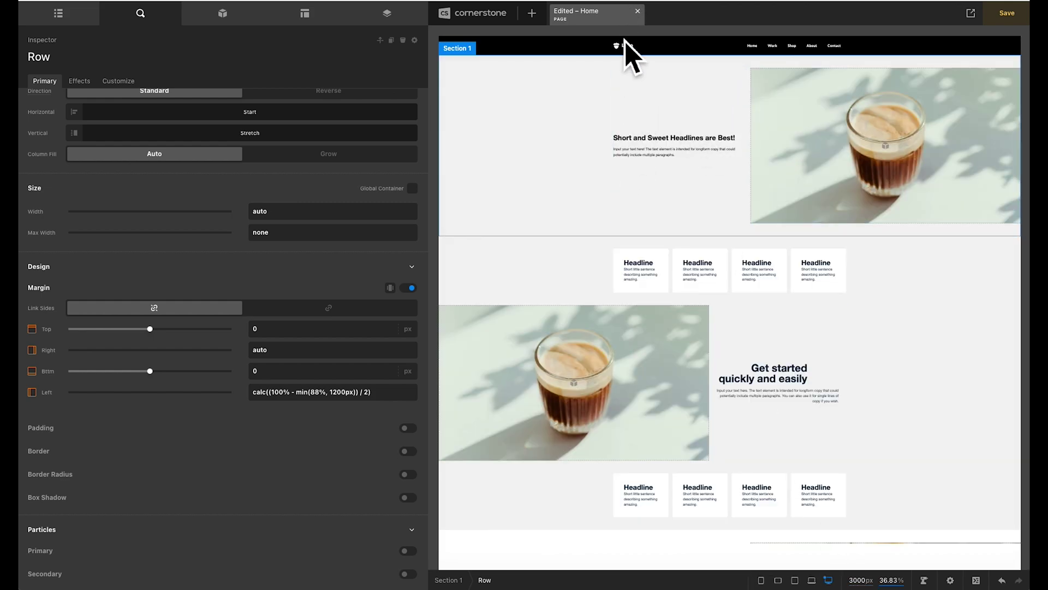
pyautogui.click(812, 579)
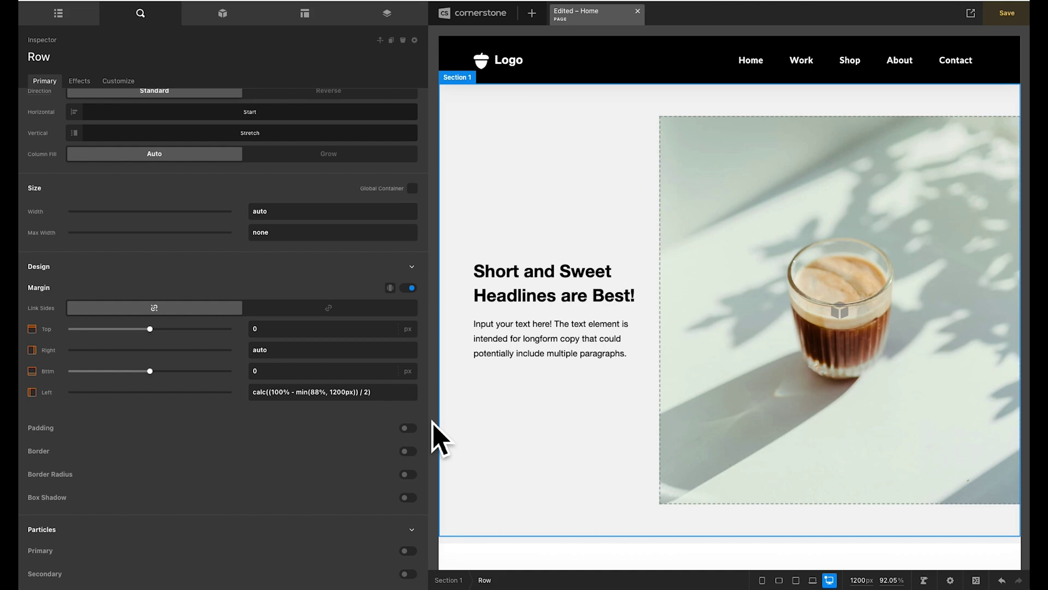
pyautogui.moveTo(440, 440); pyautogui.dragTo(194, 437)
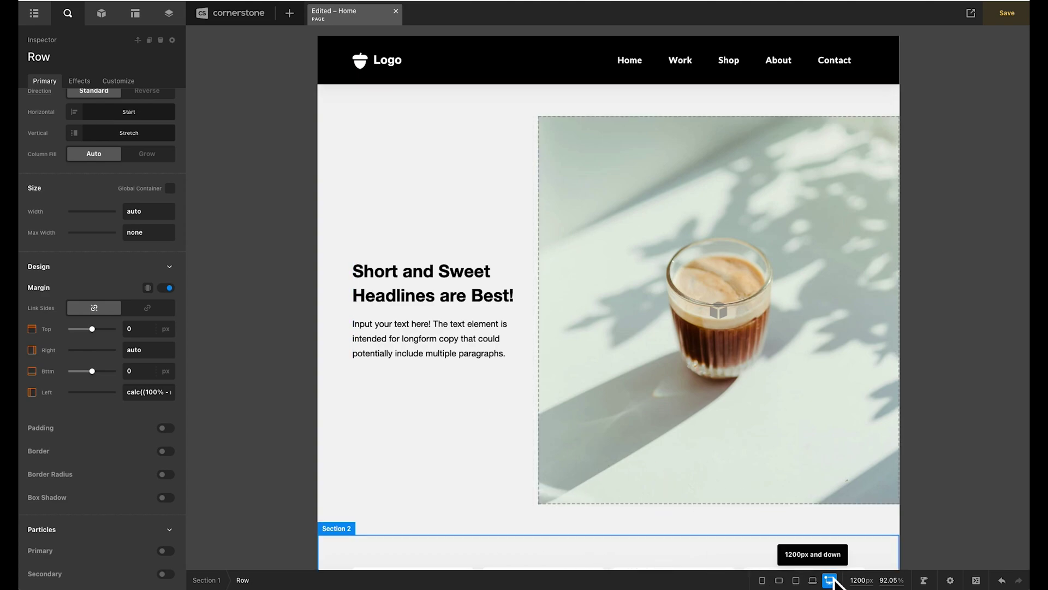
# Step: At the 767px breakpoint, switch the hero row to the single-column layout template
pyautogui.click(813, 581)
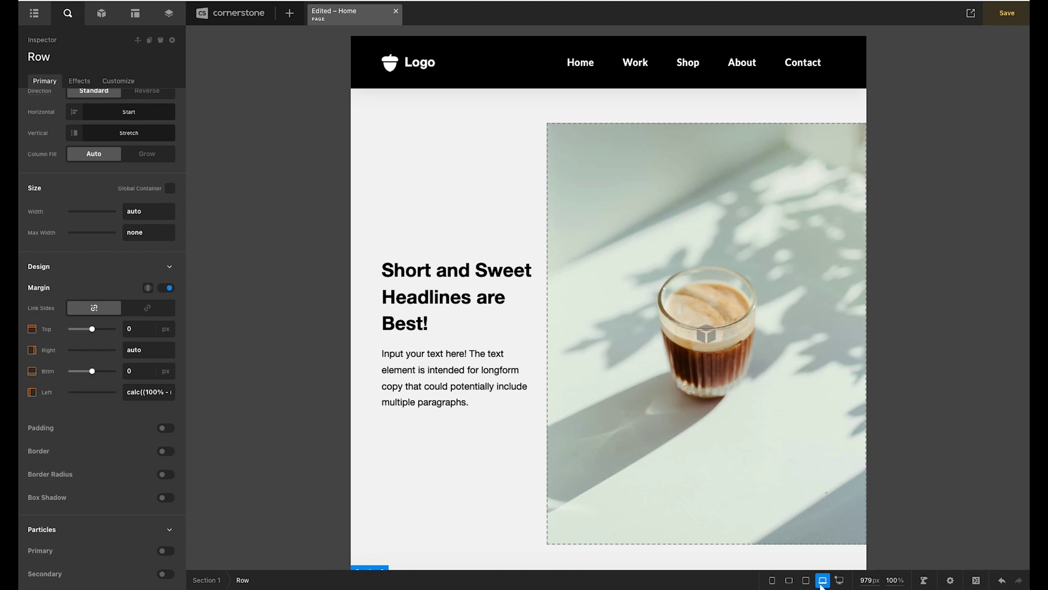
pyautogui.click(807, 581)
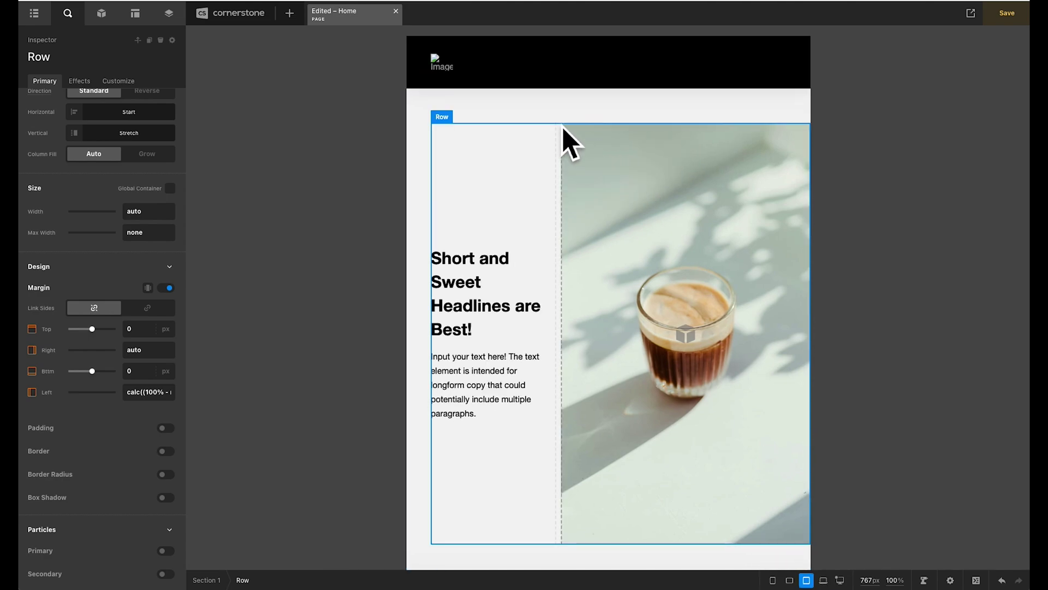
pyautogui.scroll(5, 106, 186)
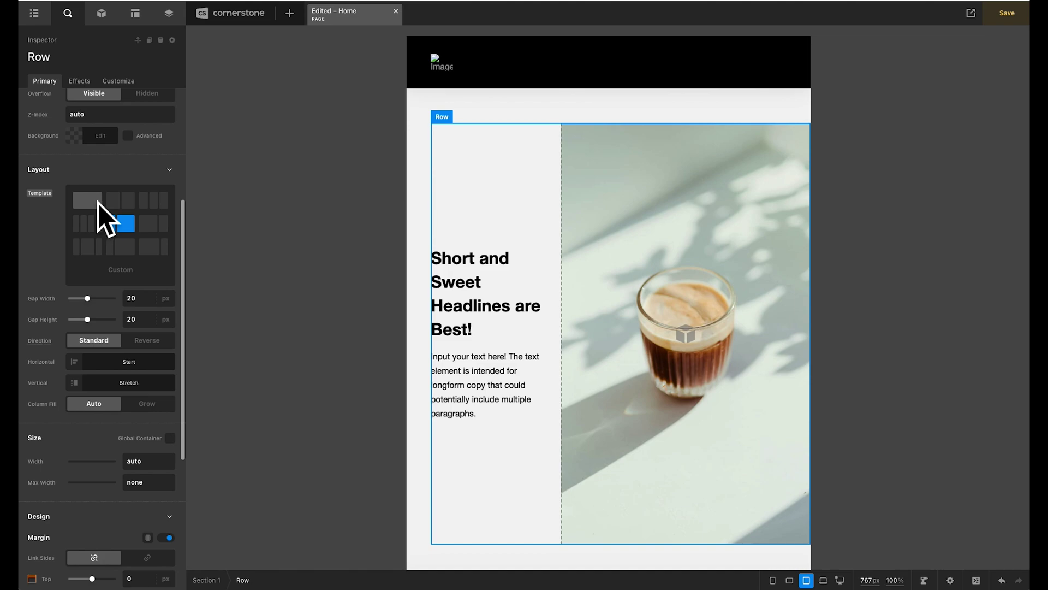
pyautogui.click(94, 202)
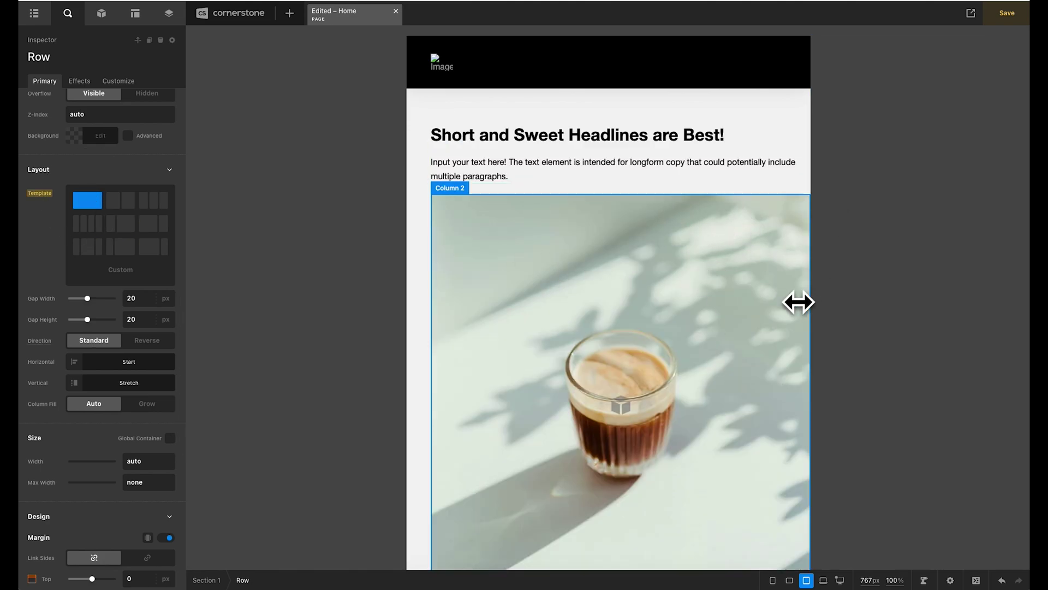
pyautogui.scroll(-5, 155, 322)
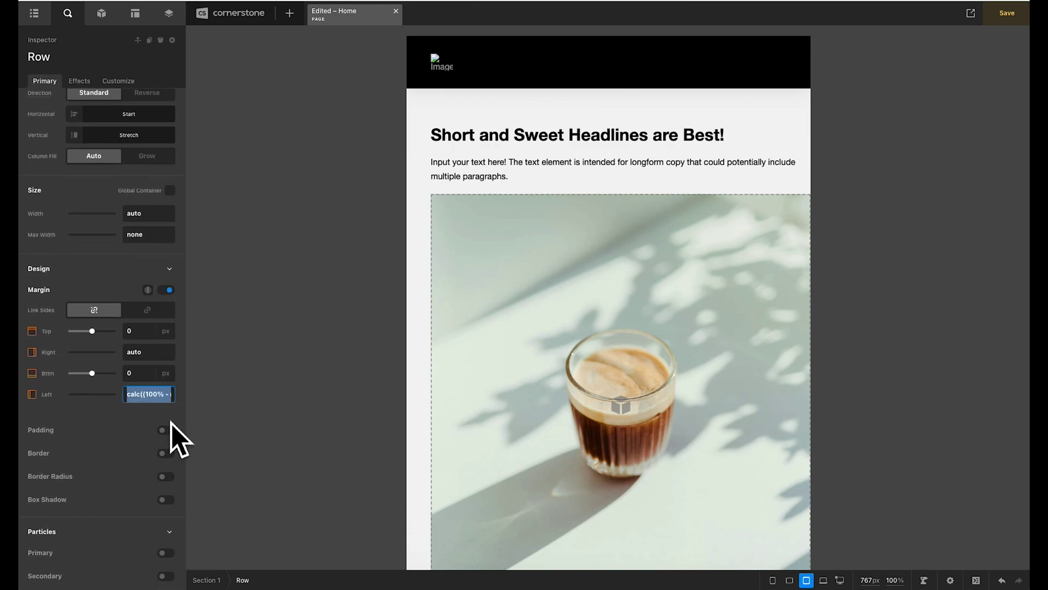
# Step: Set the hero row's tablet right margin to calc((100% - 1200px)) / 2 and preview at 480px
pyautogui.click(154, 398)
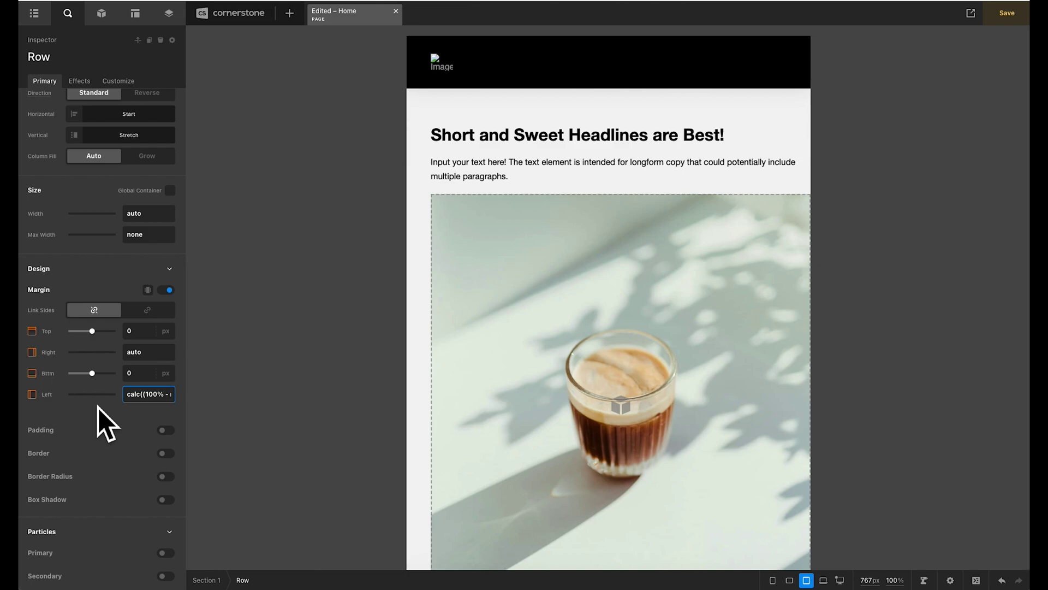
pyautogui.click(141, 397)
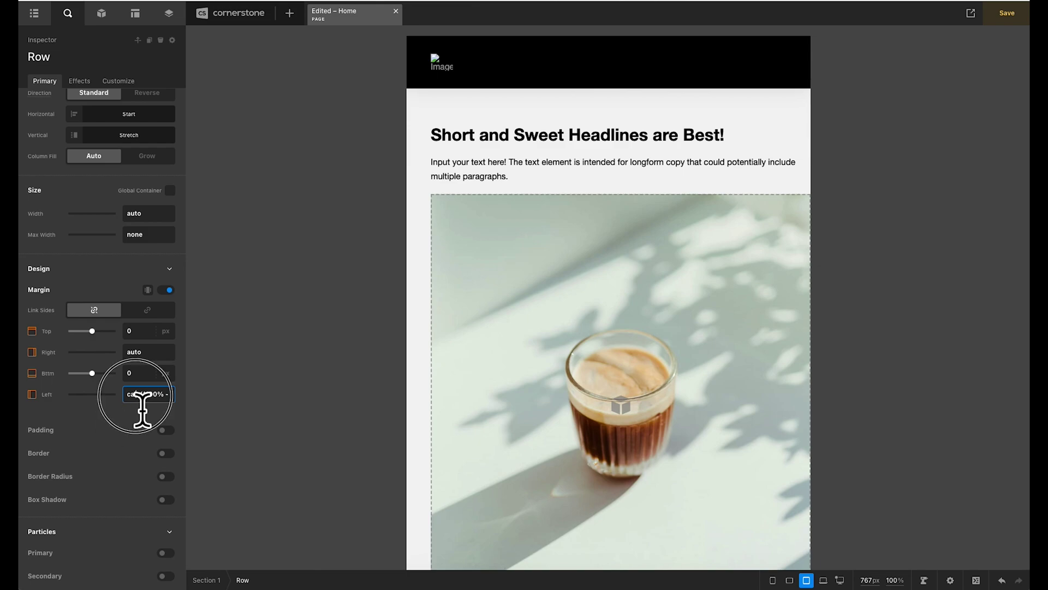
pyautogui.click(54, 361)
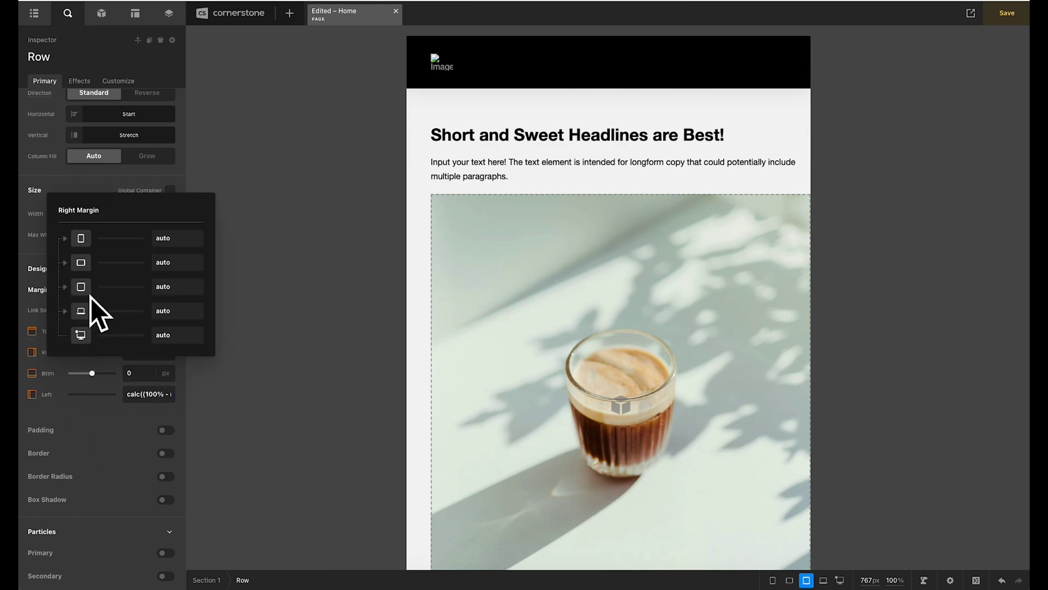
pyautogui.click(157, 286)
pyautogui.write('calc((100% - 1200px)) / 2')
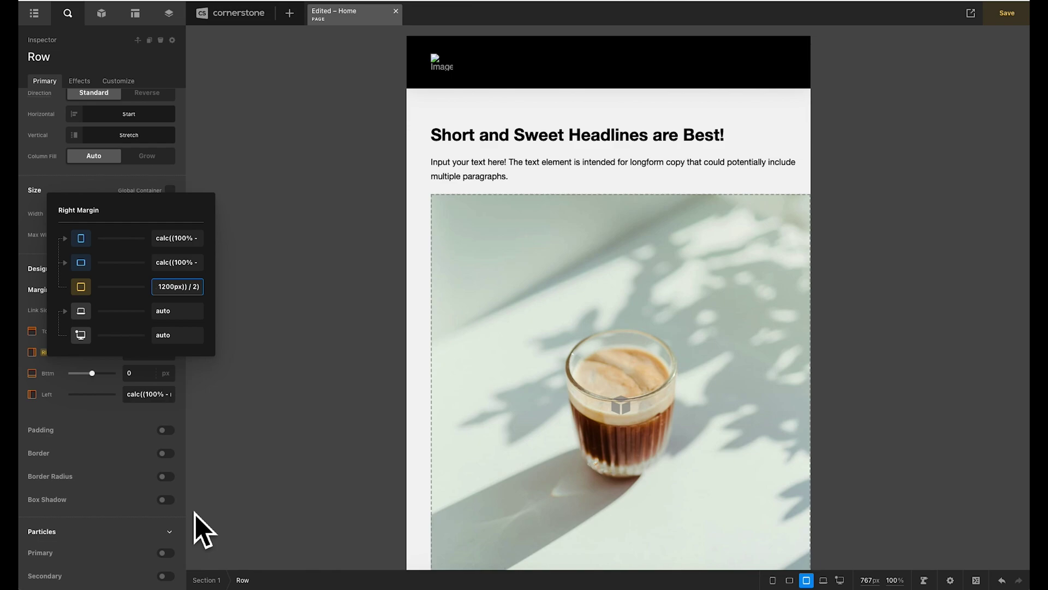
pyautogui.write(')')
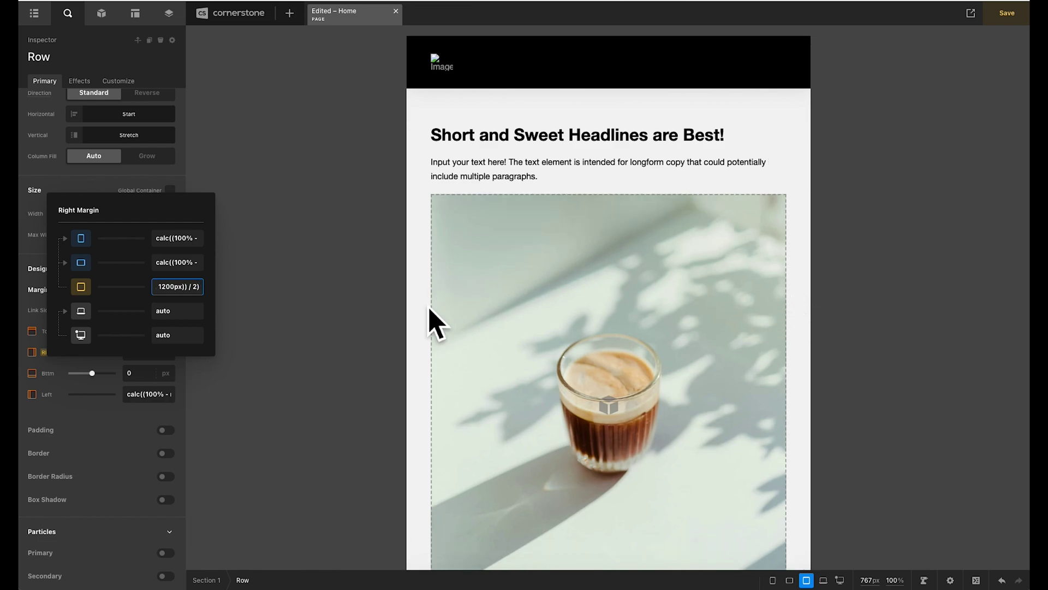
pyautogui.click(384, 288)
pyautogui.click(792, 581)
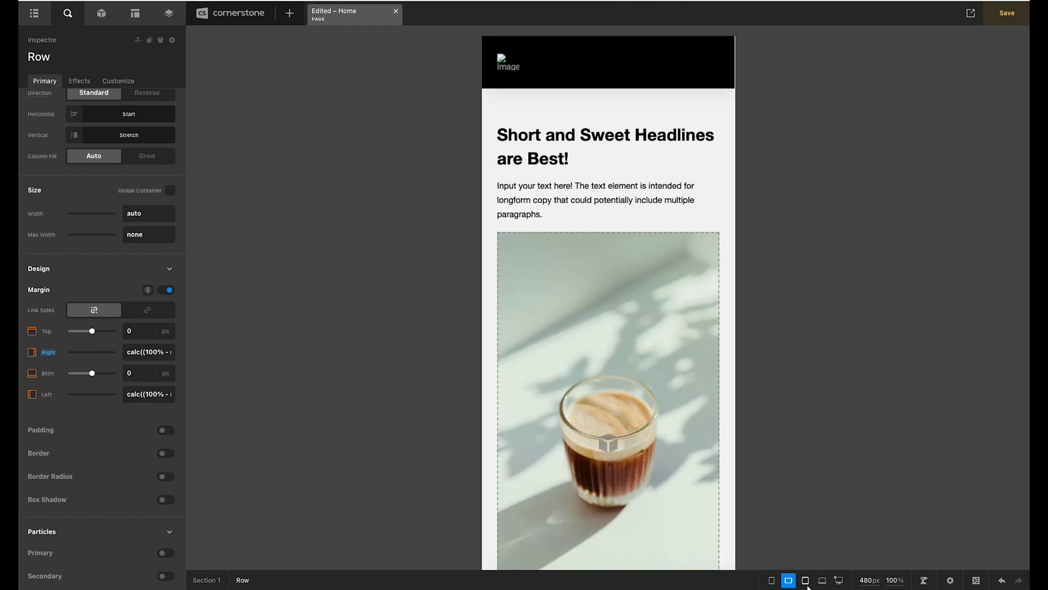
# Step: Set the coffee image column's tablet minimum height to 400px
pyautogui.click(806, 581)
pyautogui.click(582, 300)
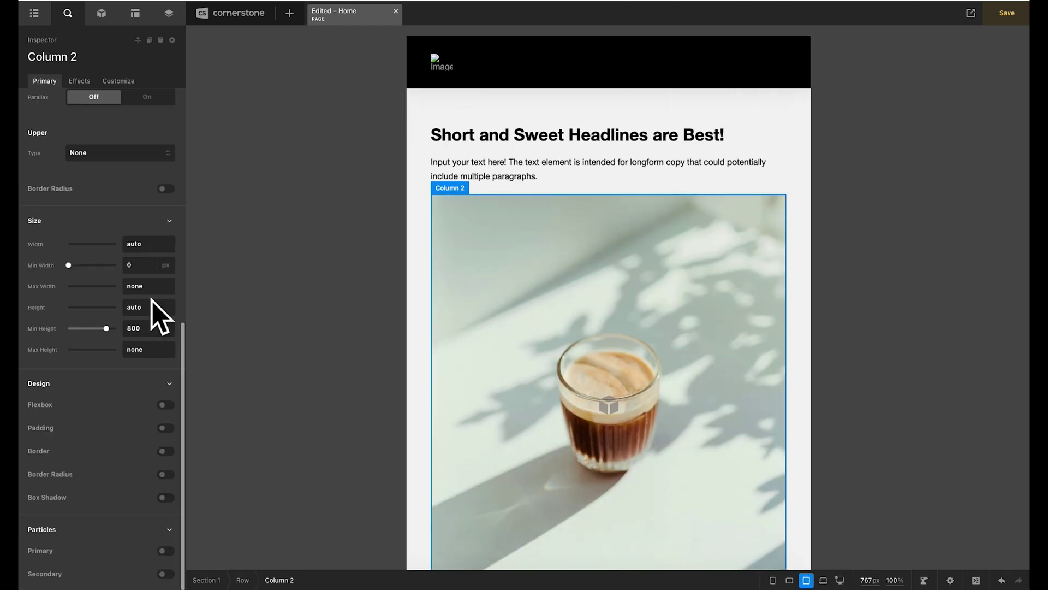
pyautogui.click(54, 331)
pyautogui.click(180, 262)
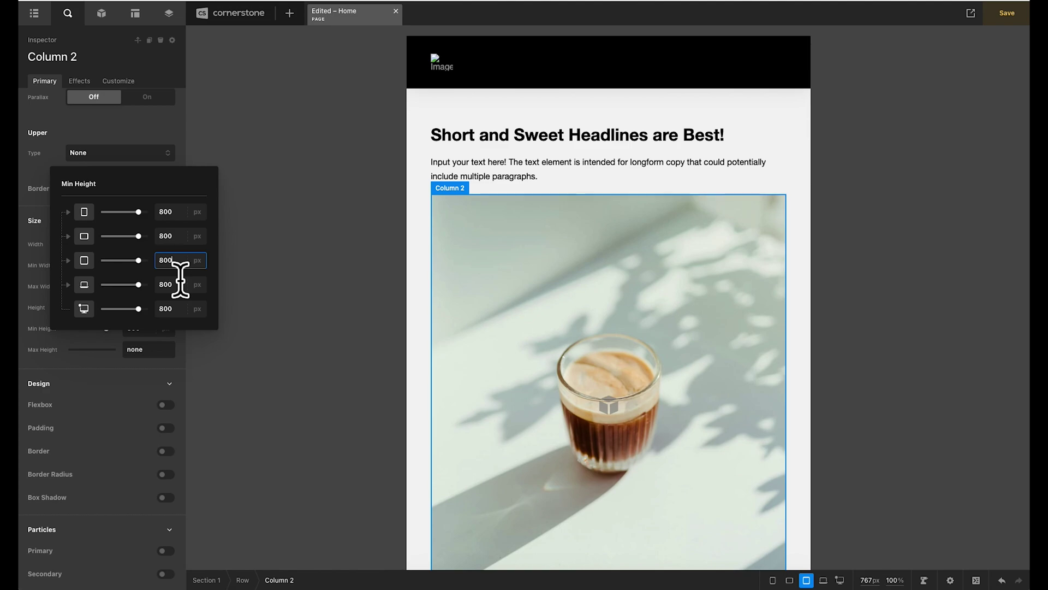
pyautogui.write('40')
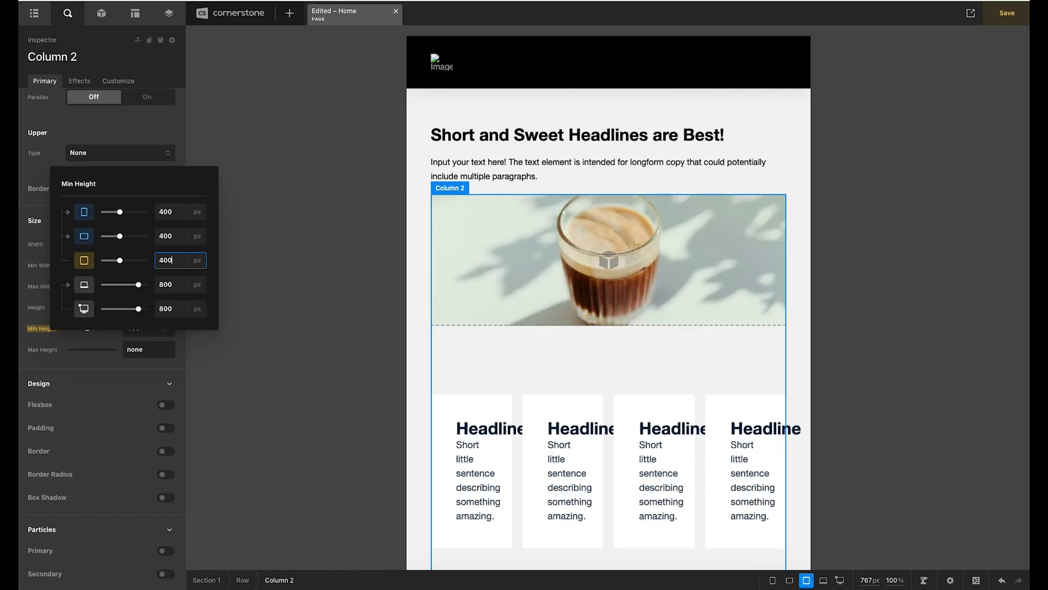
# Step: Preview the stacked layout at desktop, tablet, 480px and 320px widths, then return to desktop
pyautogui.click(839, 580)
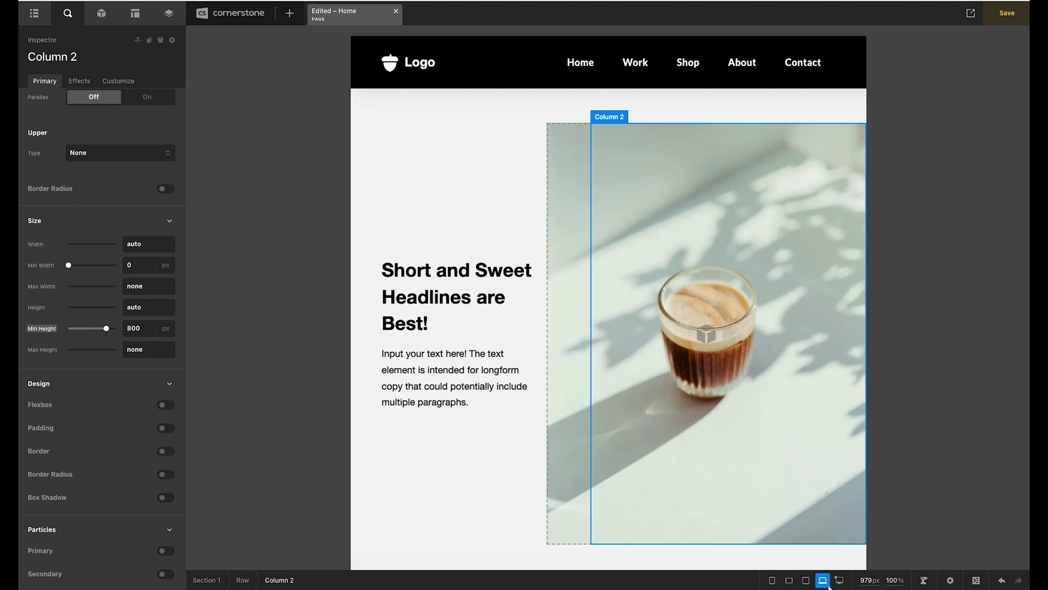
pyautogui.click(810, 582)
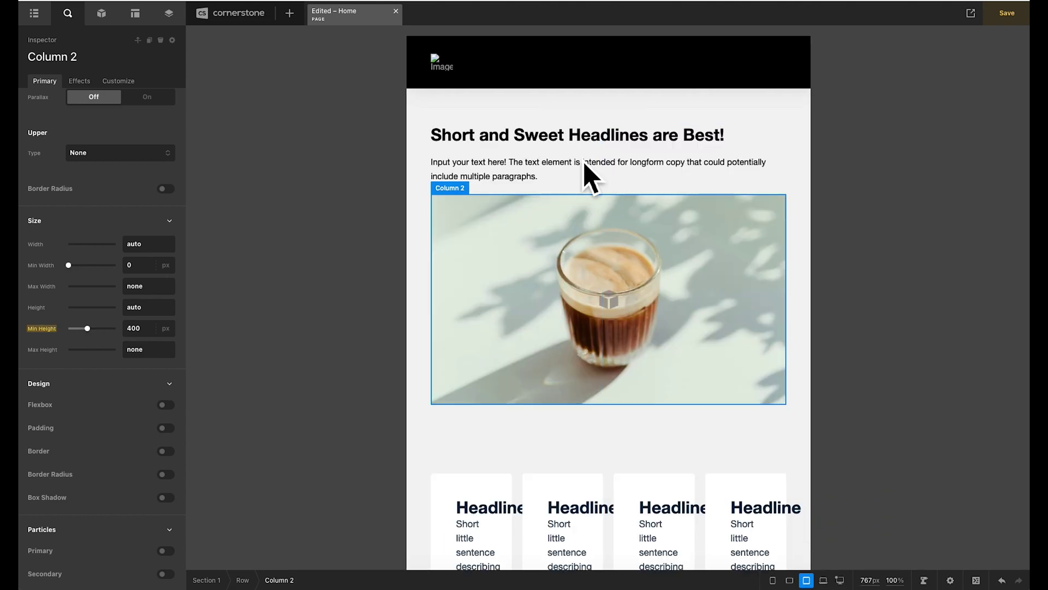
pyautogui.click(788, 580)
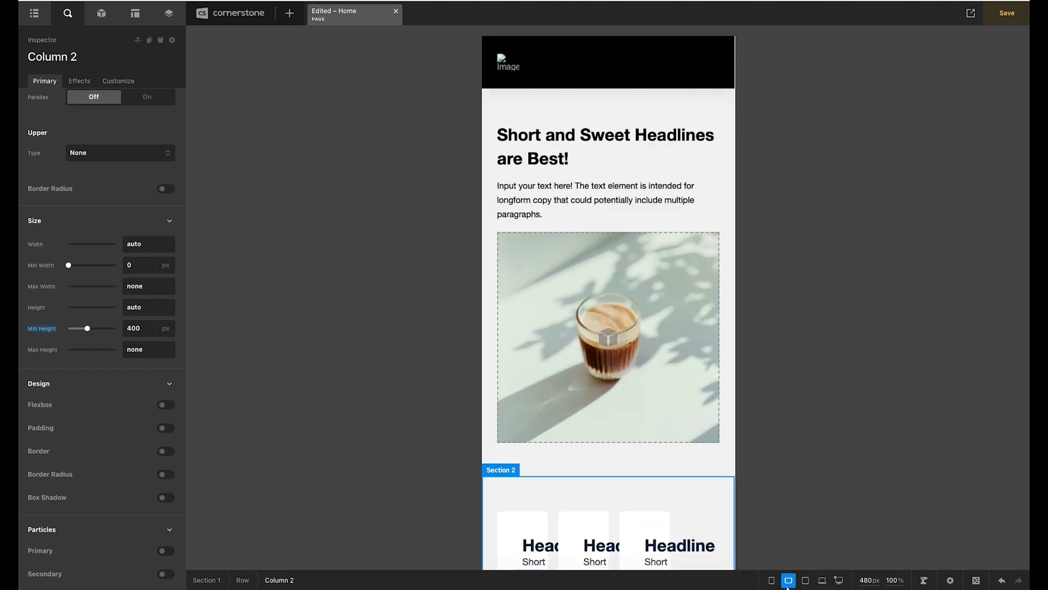
pyautogui.click(772, 580)
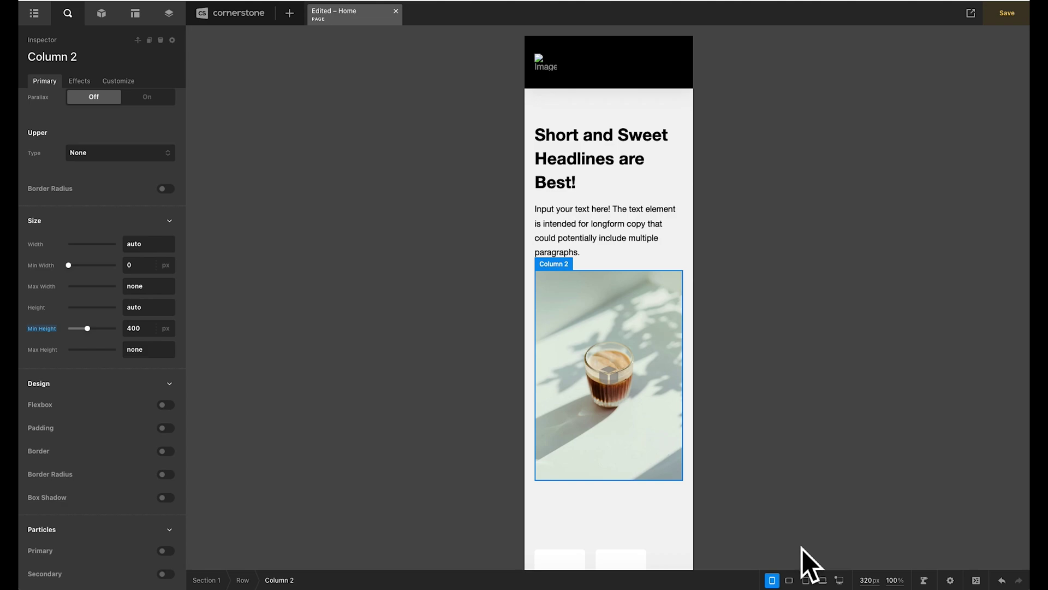
pyautogui.click(839, 580)
# Step: Select the first hero section and save the page with Ctrl+S
pyautogui.click(237, 167)
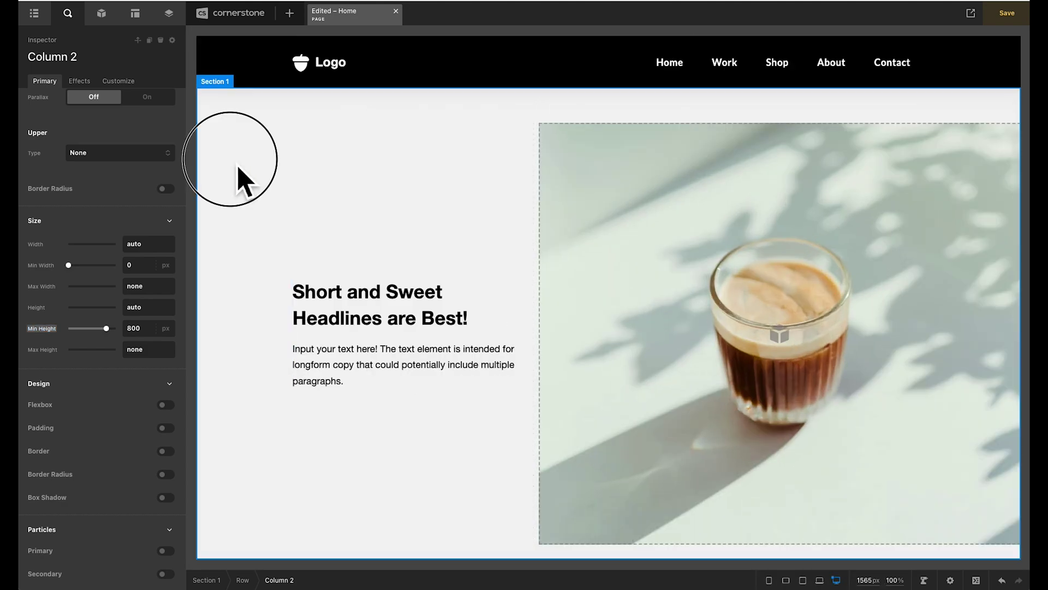
pyautogui.hotkey('ctrl', 's')
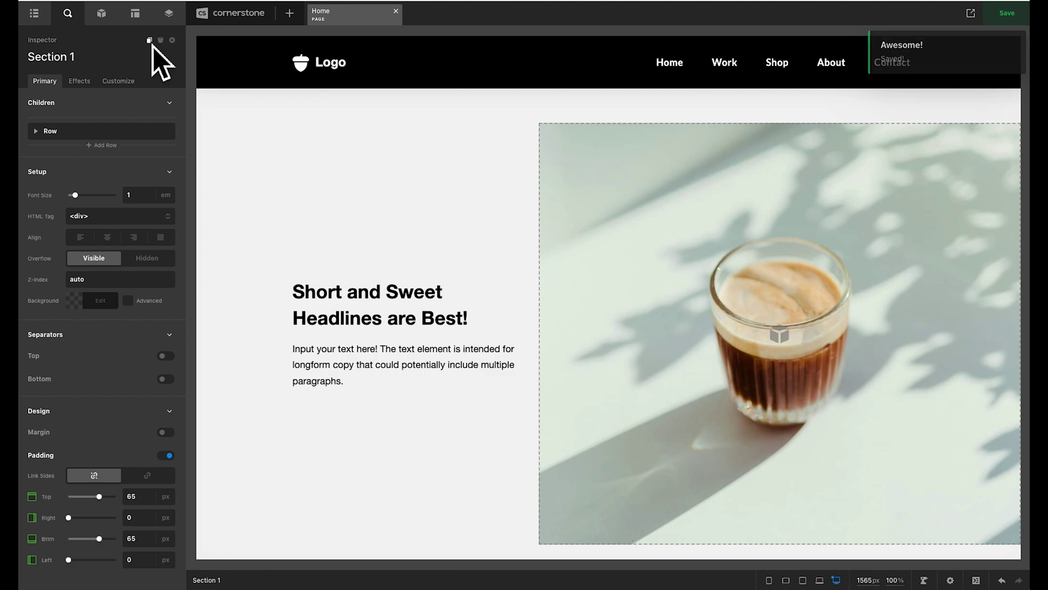
pyautogui.scroll(-3, 256, 235)
pyautogui.scroll(2, 257, 235)
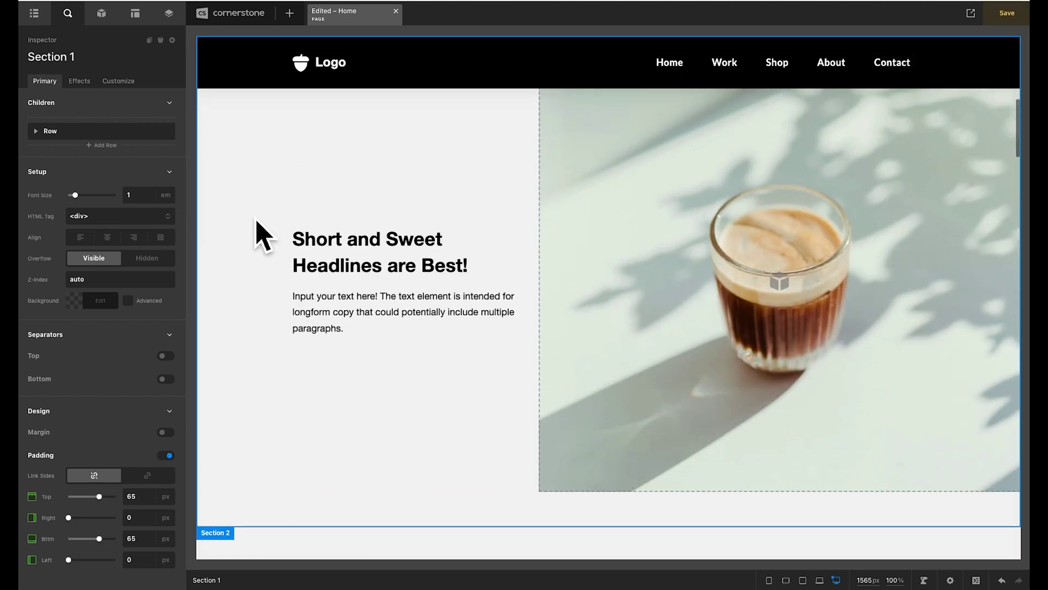
pyautogui.scroll(-7, 257, 234)
# Step: Set the second hero section's row Direction to Reverse, putting the coffee image first
pyautogui.click(257, 234)
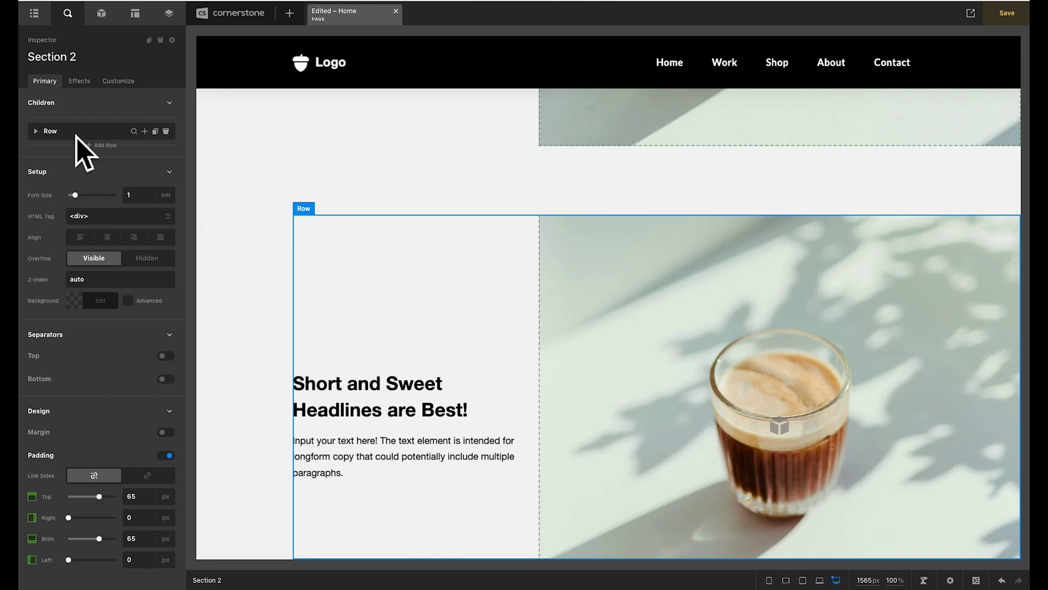
pyautogui.click(138, 135)
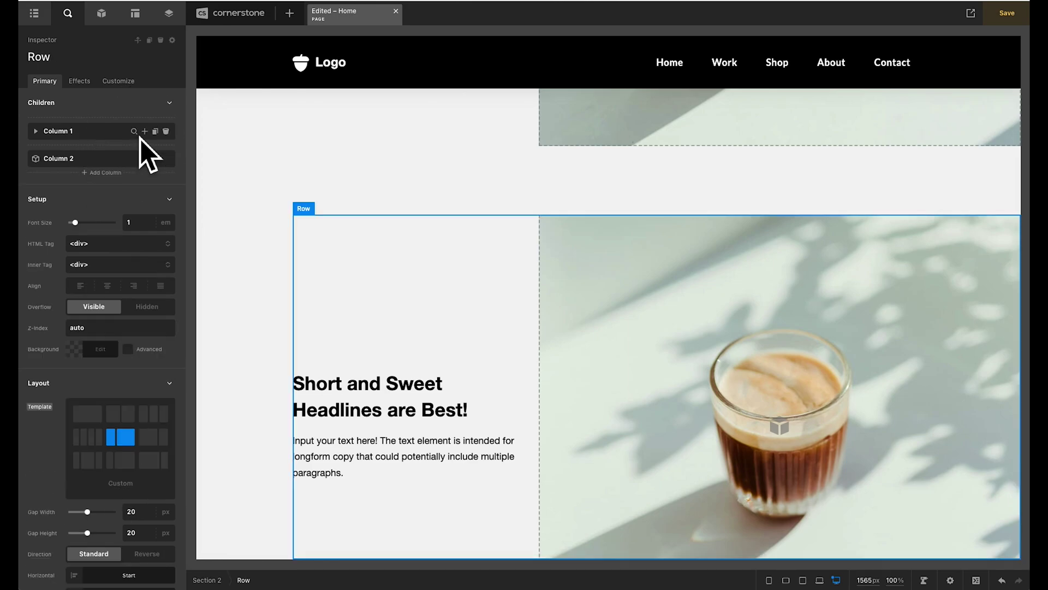
pyautogui.scroll(-1, 112, 521)
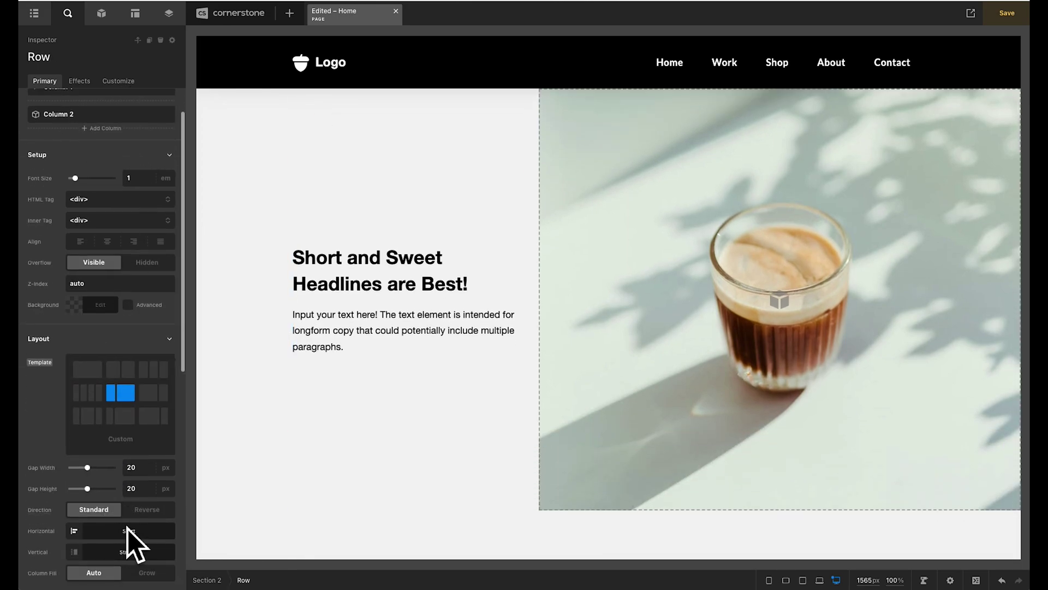
pyautogui.click(145, 514)
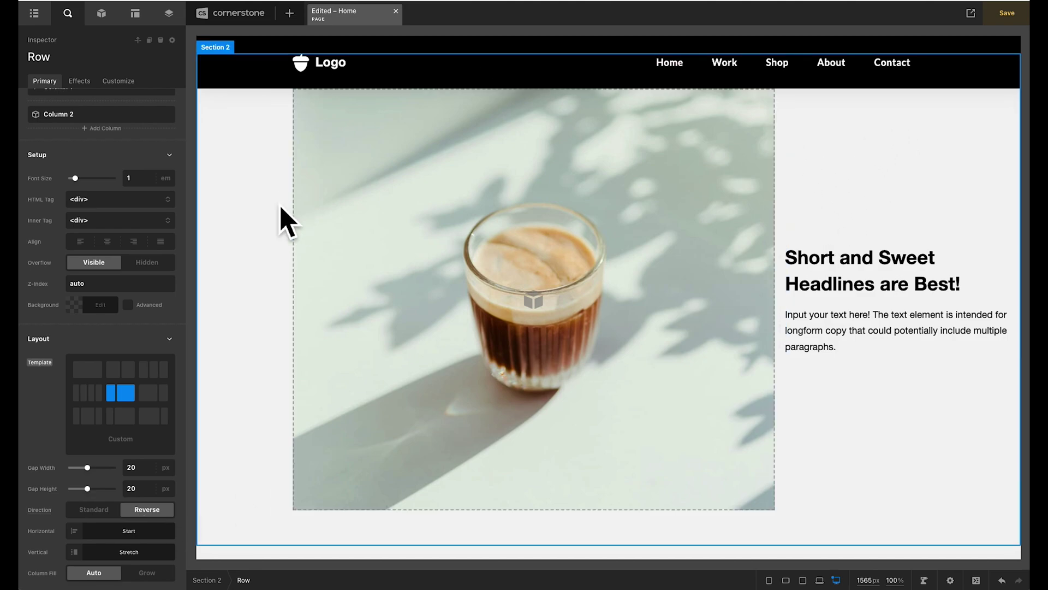
pyautogui.scroll(-9, 145, 254)
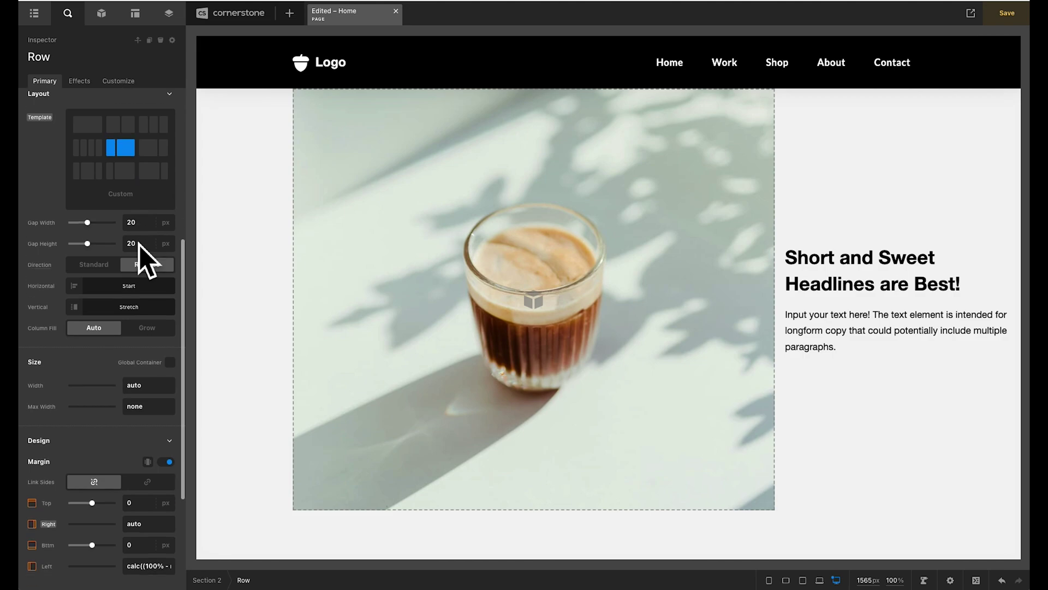
# Step: Set the second row's left margin to auto and check its per-breakpoint values
pyautogui.click(157, 421)
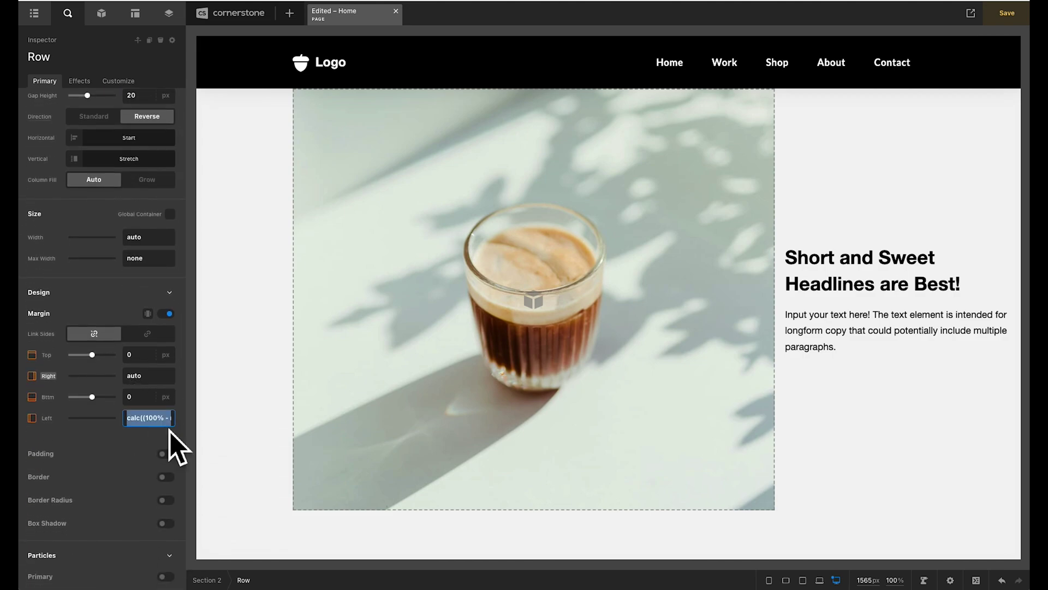
pyautogui.click(98, 421)
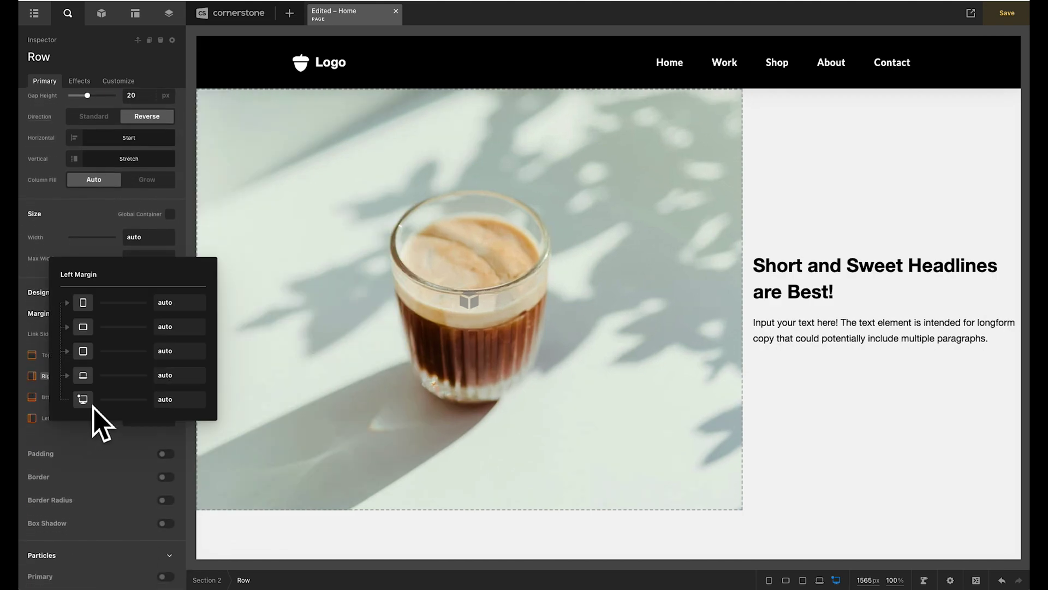
pyautogui.click(178, 351)
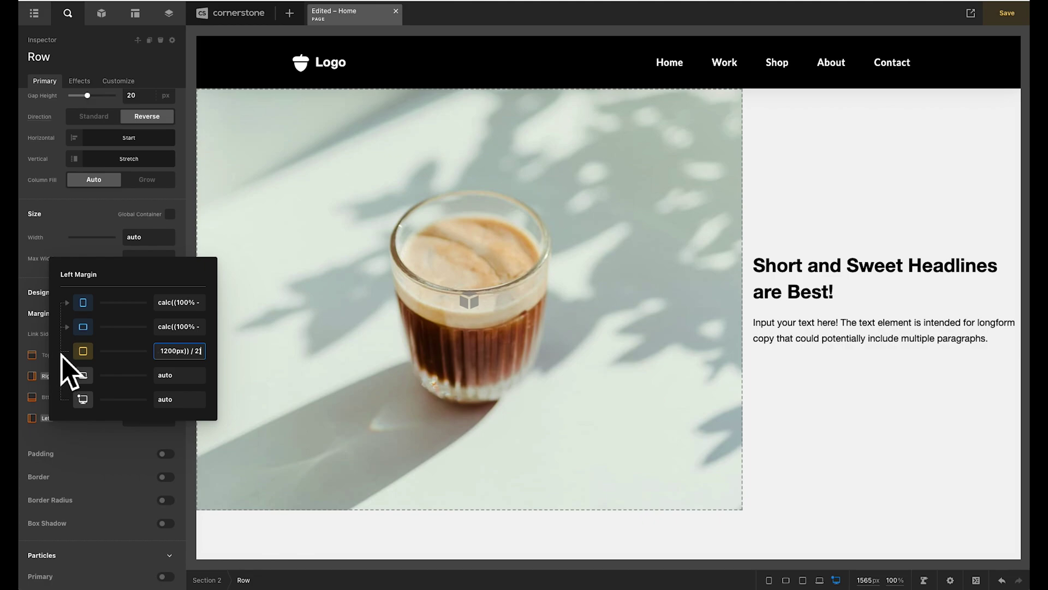
pyautogui.click(62, 469)
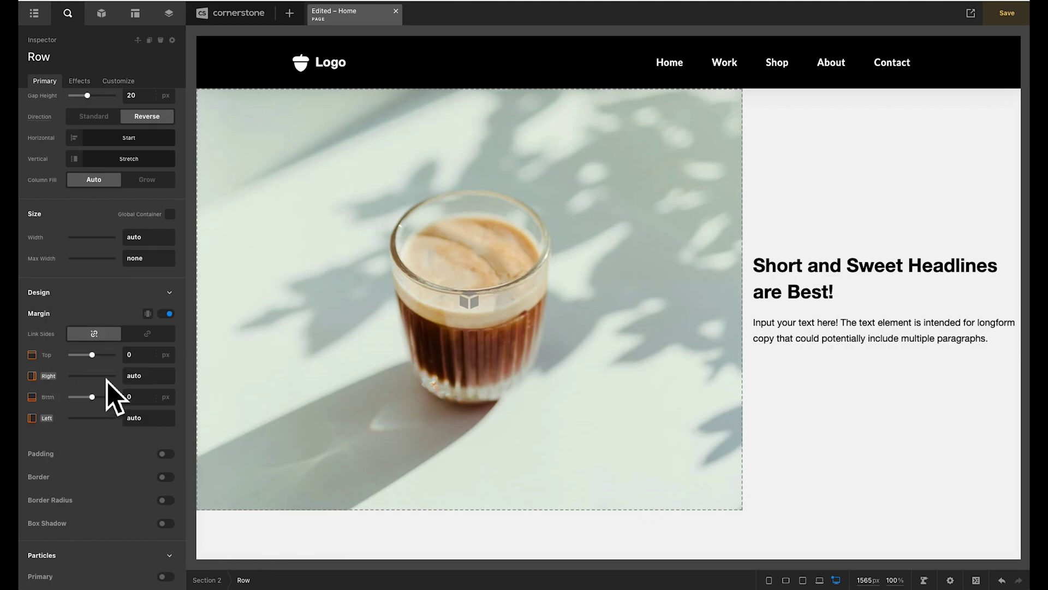
# Step: Paste calc((100% - min(88%, 1200px)) / 2) as the row's right margin and check its breakpoints
pyautogui.click(144, 376)
pyautogui.hotkey('ctrl', 'v')
pyautogui.press('Return')
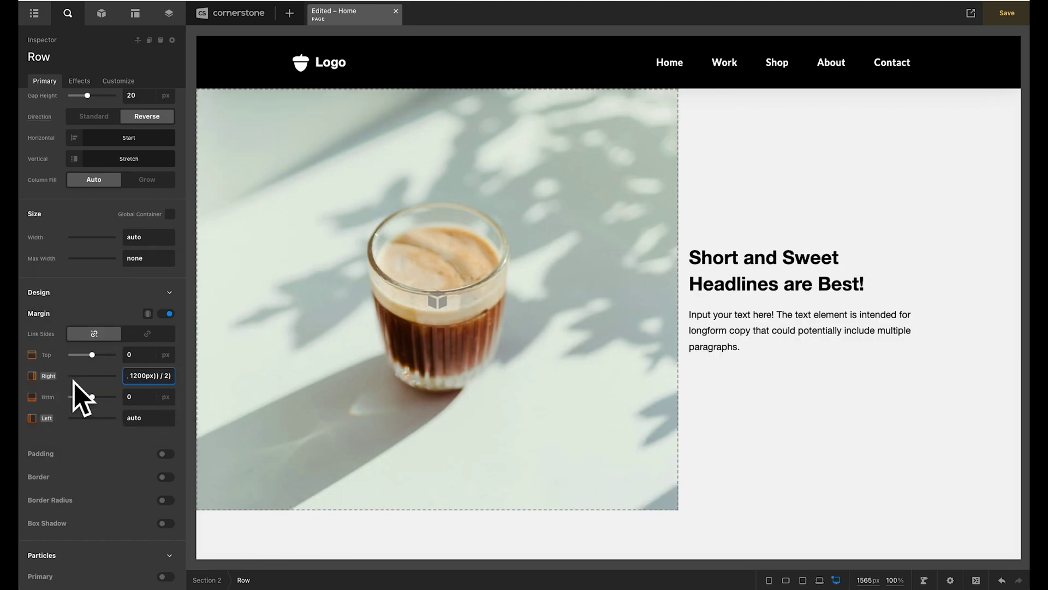
pyautogui.click(59, 378)
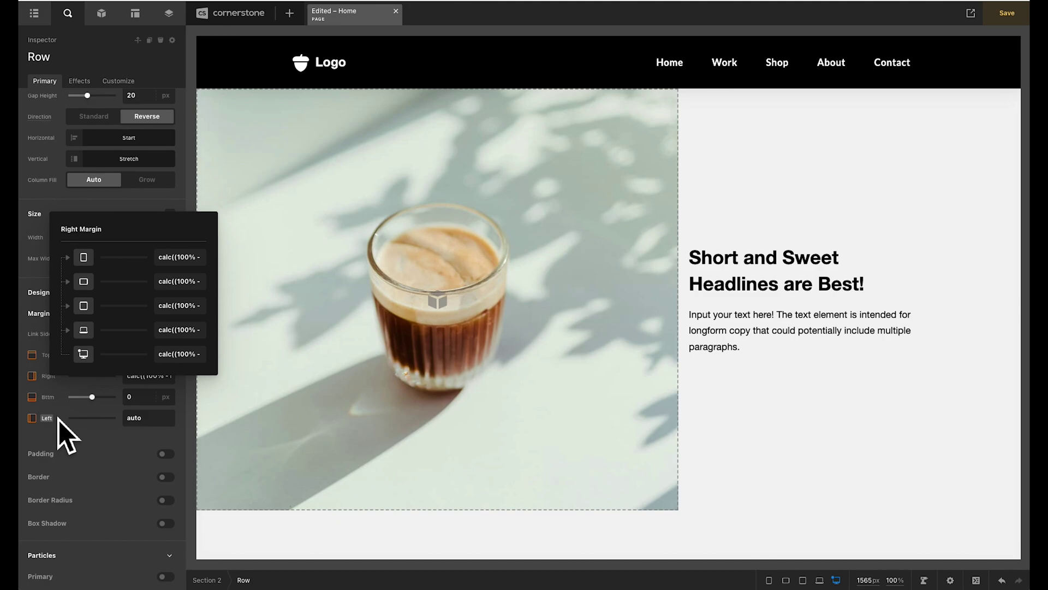
pyautogui.click(77, 458)
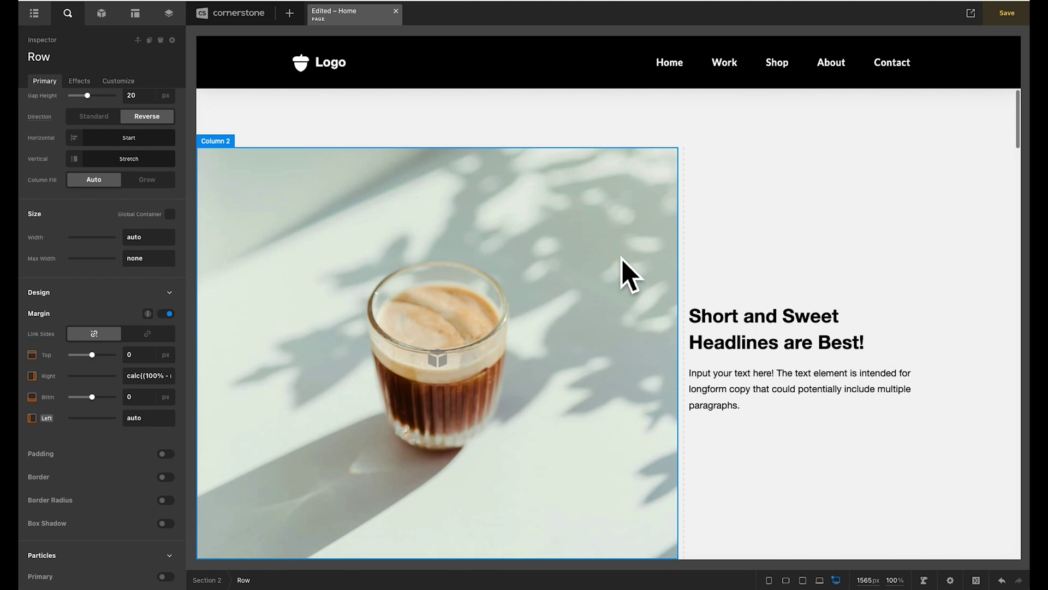
pyautogui.scroll(-5, 627, 276)
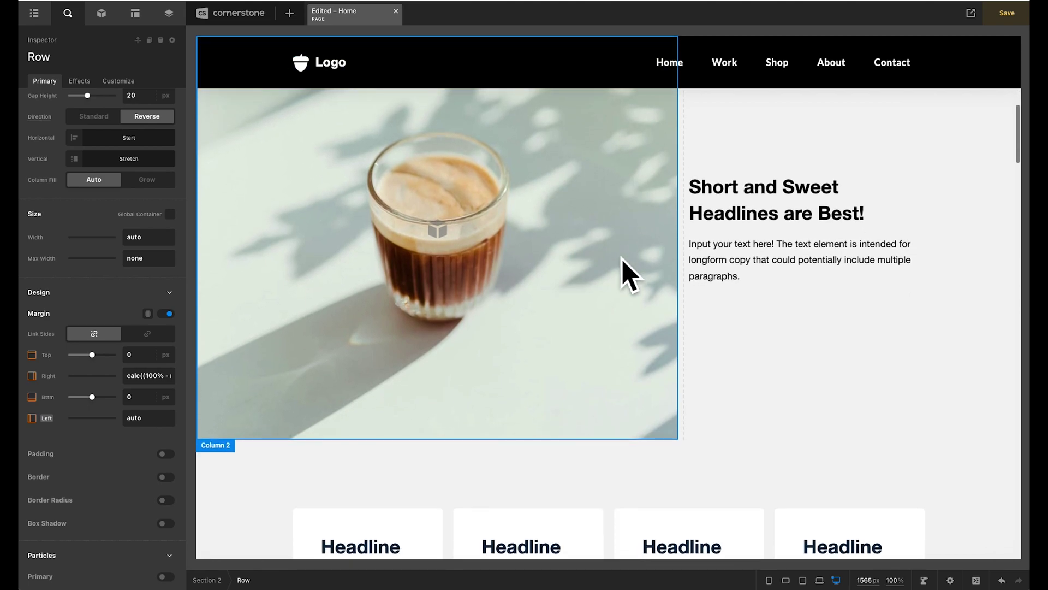